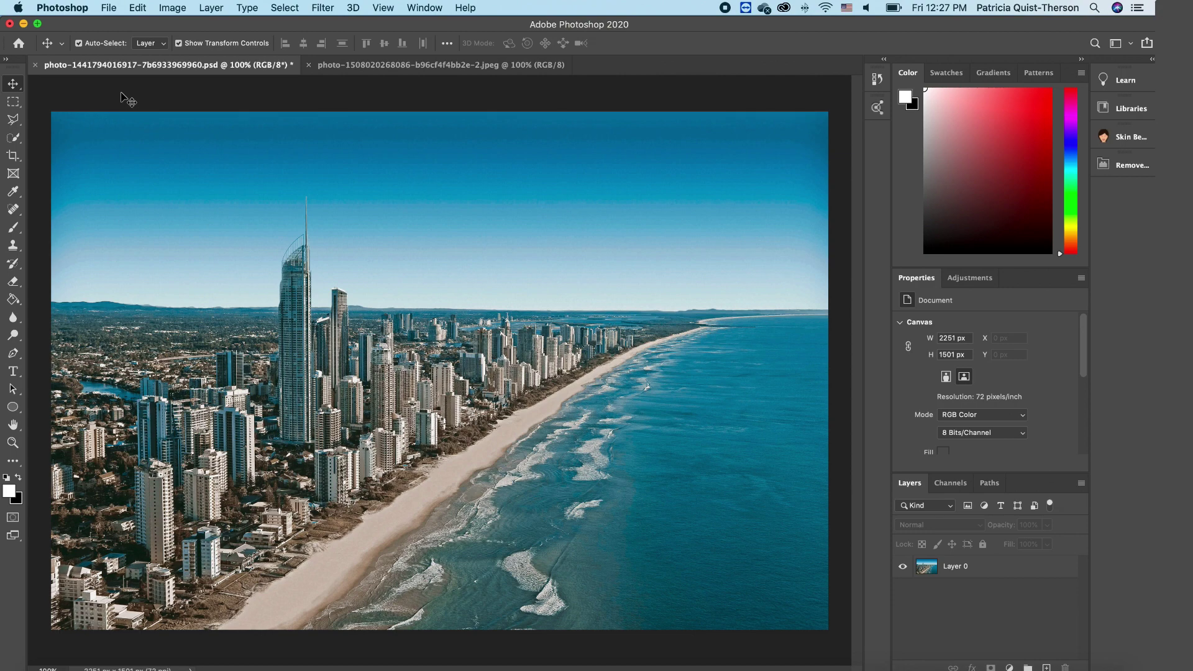
- In the sunset photo, select the full-width sky above the mountains with the Rectangular Marquee and copy it to a new layer
click(434, 66)
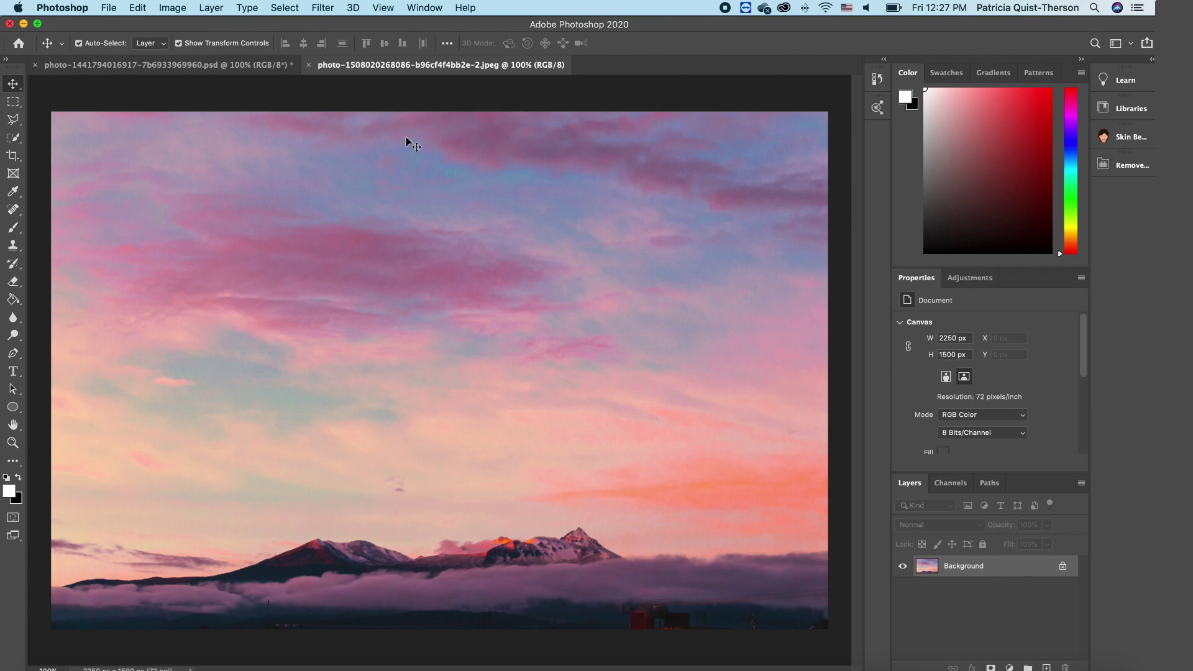
click(16, 106)
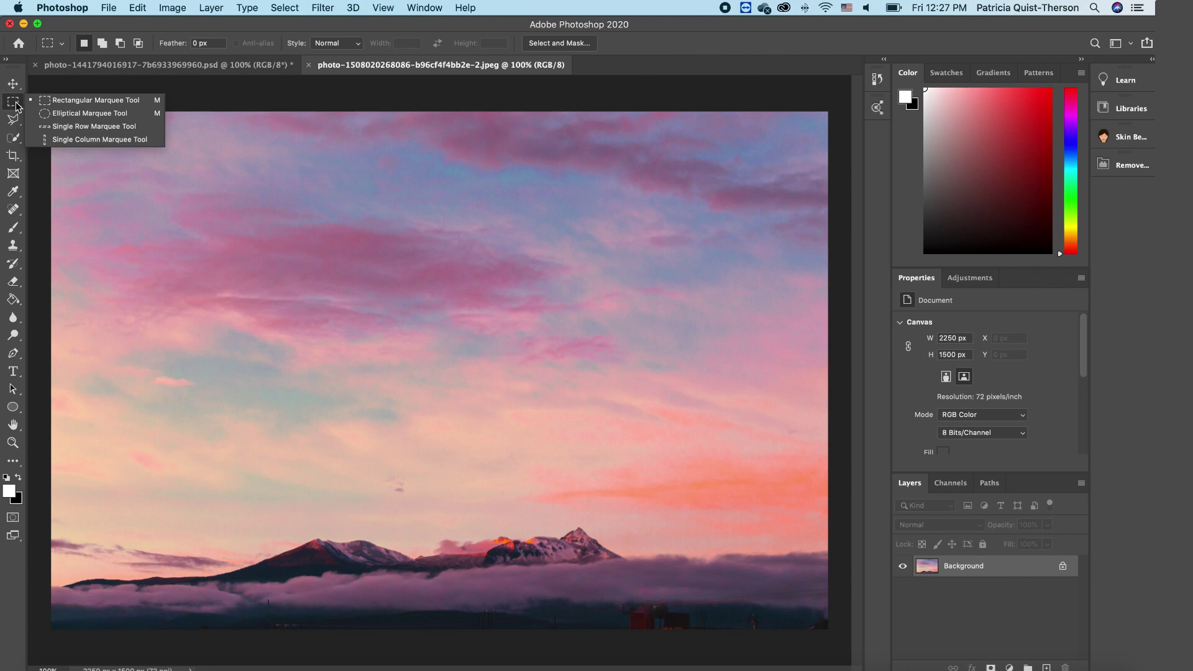
click(119, 100)
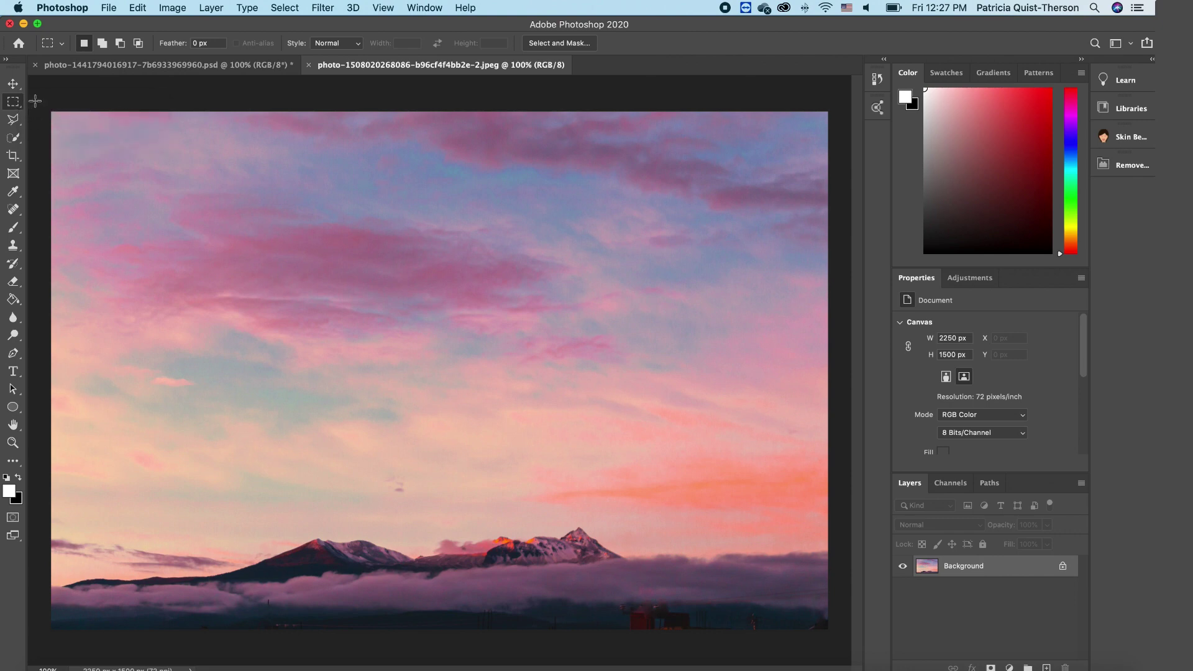
drag(51, 112, 832, 520)
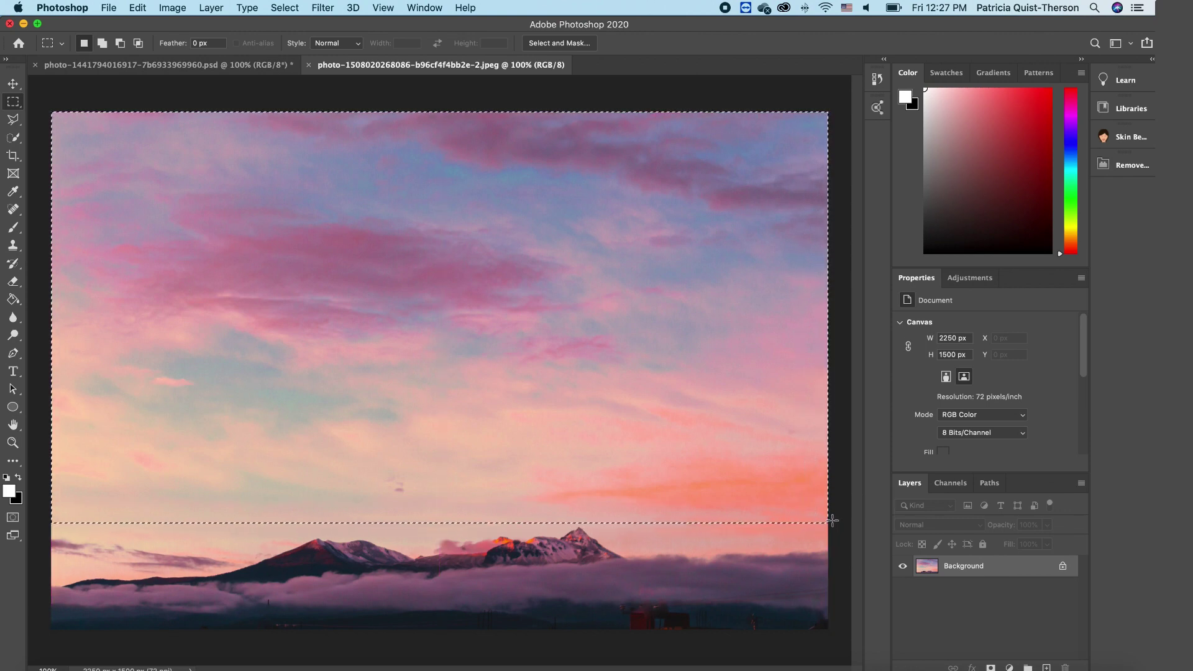
right_click(472, 243)
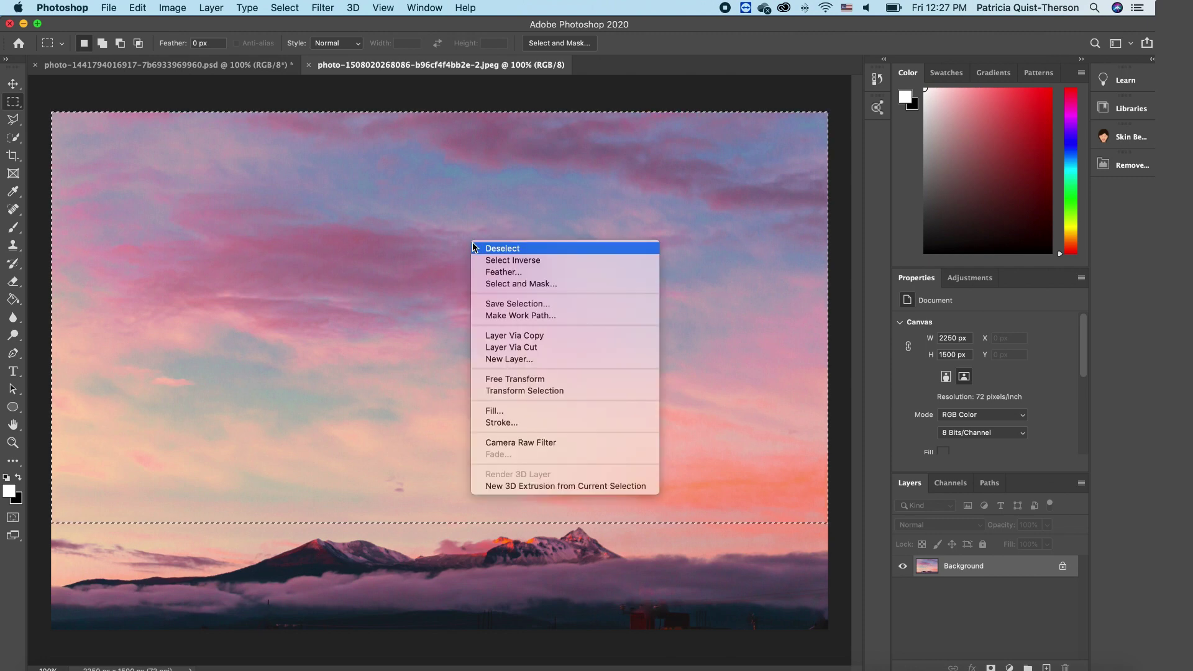
click(546, 336)
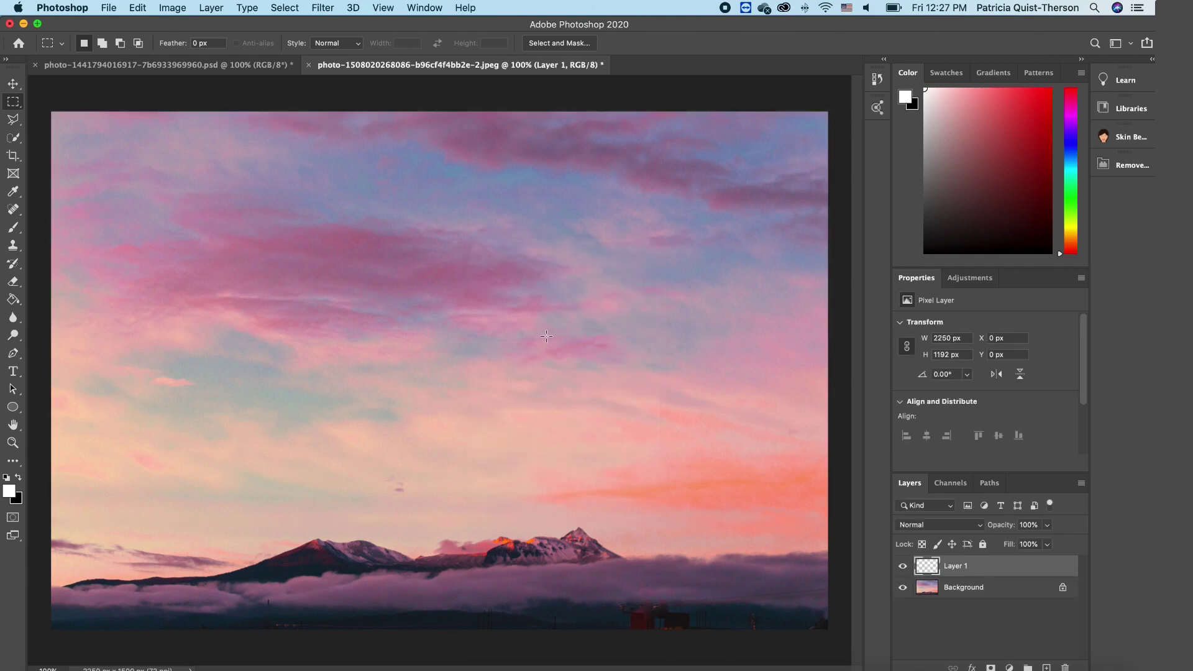
- Move the copied sky layer into the city beach photo and accept the color profile conversion
click(14, 86)
drag(205, 187, 206, 65)
drag(296, 278, 297, 280)
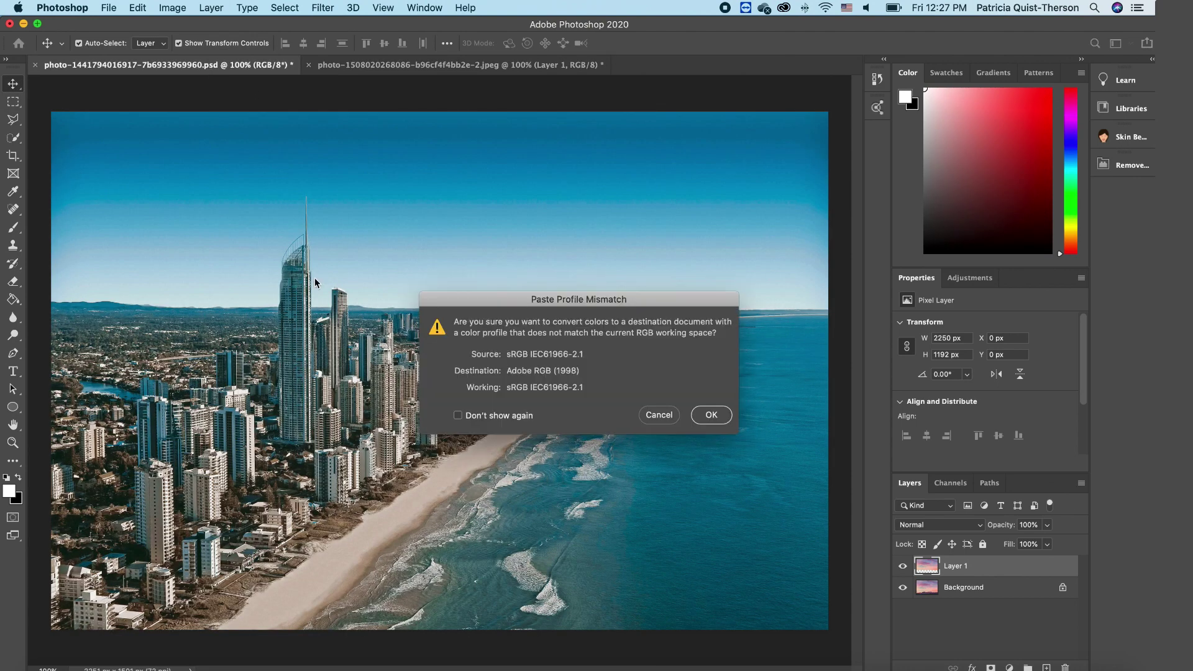
click(714, 420)
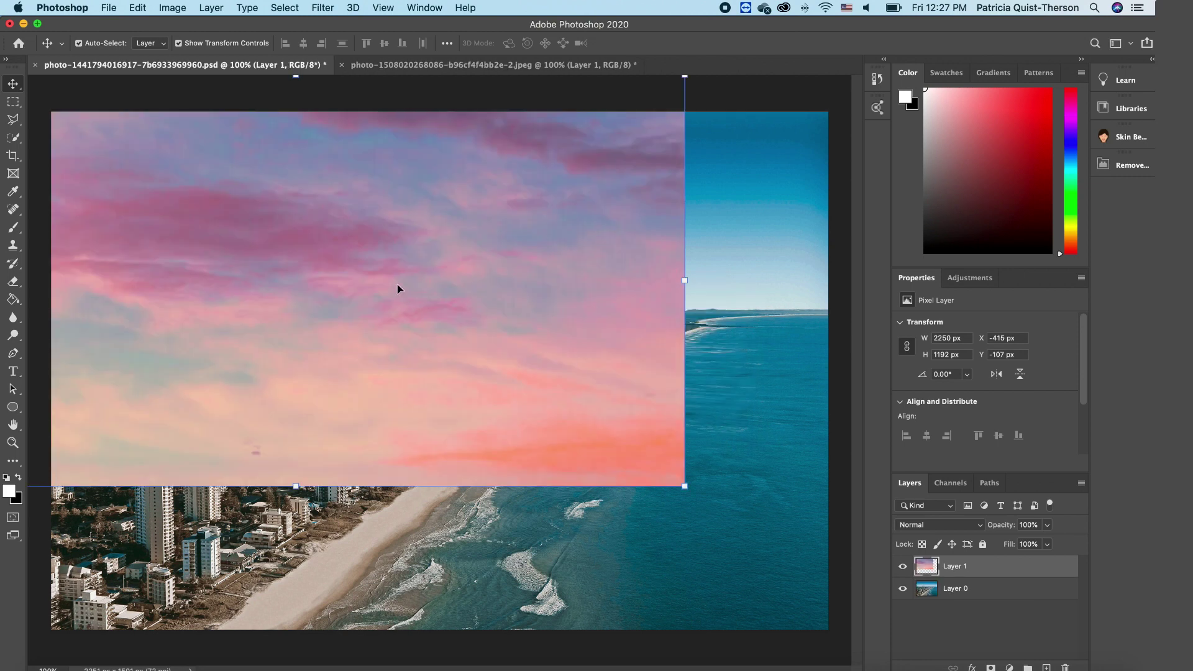
- Align the pasted sky with the canvas's upper edge at X 0, Y 0 and squash its lower edge up to the horizon
drag(397, 288, 538, 317)
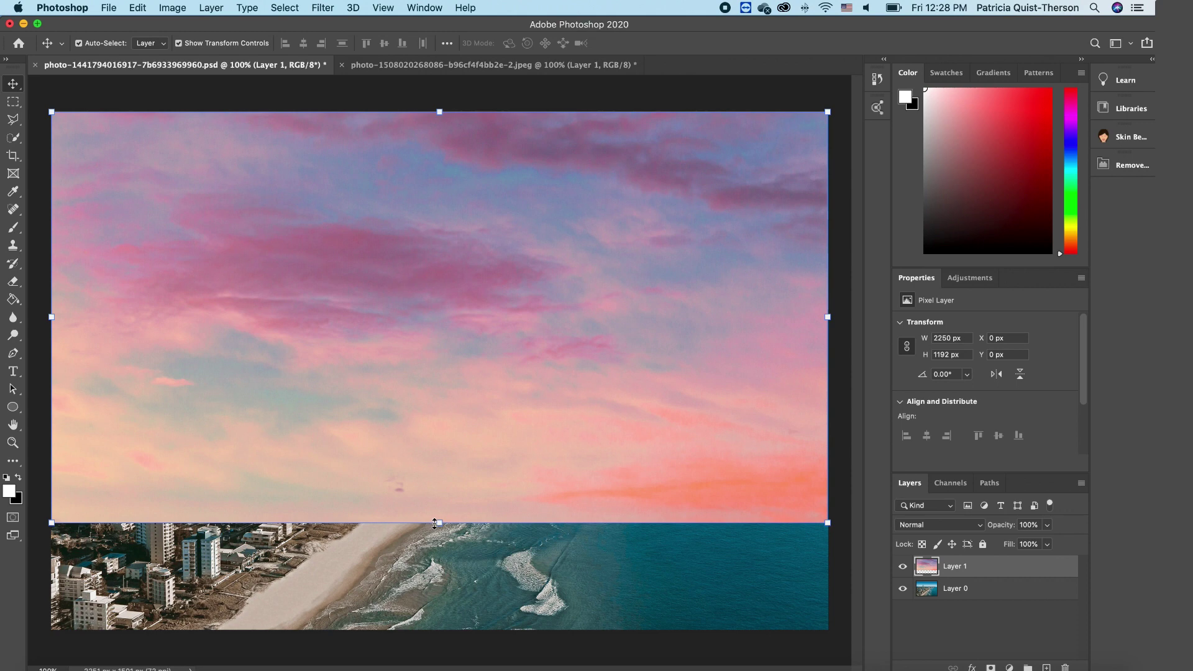
drag(436, 523, 448, 316)
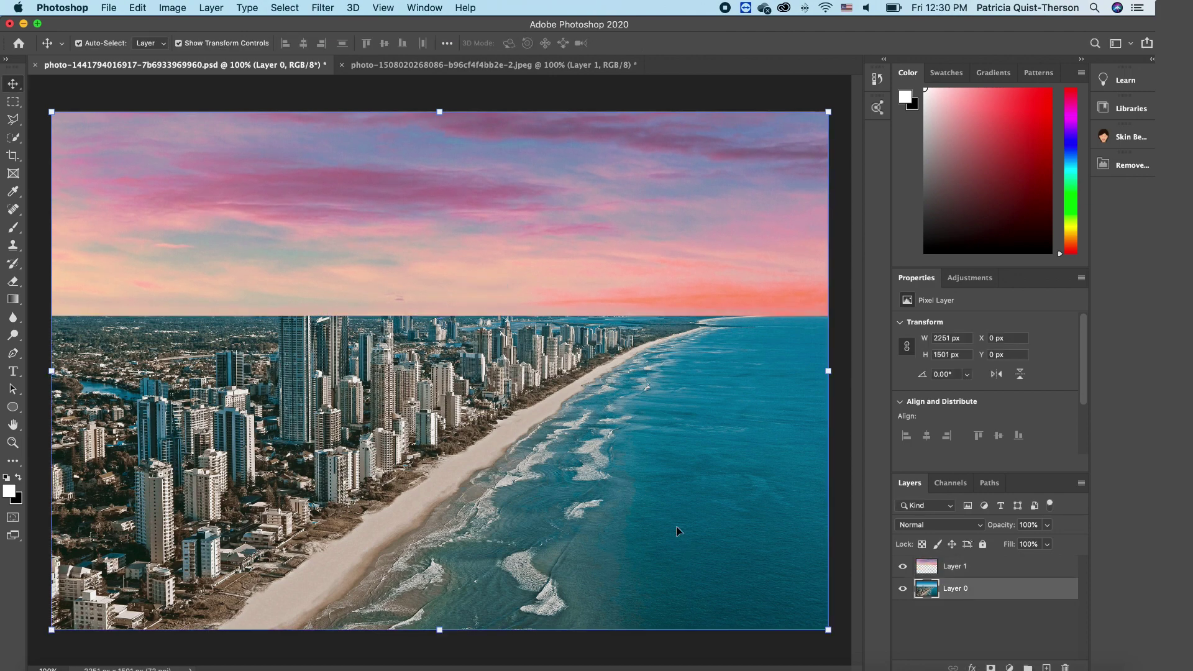
- Hide Layer 1 and select the blue sky of the city photo on Layer 0 with the Quick Selection tool
click(903, 567)
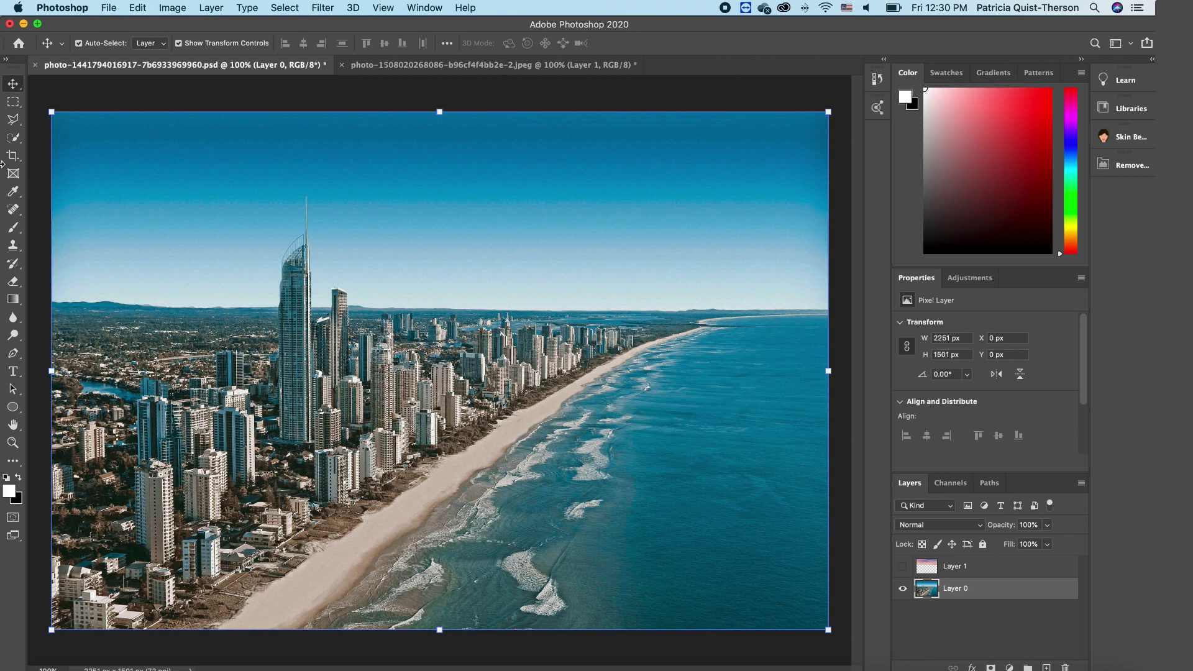
click(13, 137)
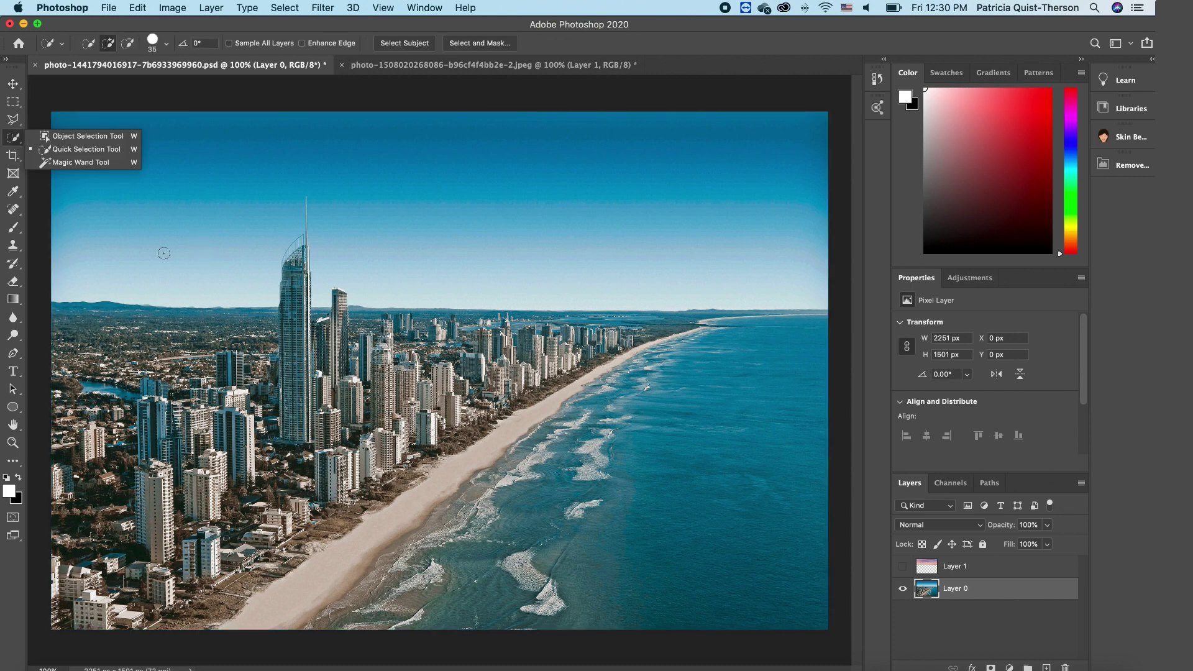
click(106, 248)
mouse_move(106, 247)
mouse_down()
mouse_move(183, 172)
mouse_move(252, 156)
mouse_move(358, 161)
mouse_move(450, 236)
mouse_move(594, 266)
mouse_up()
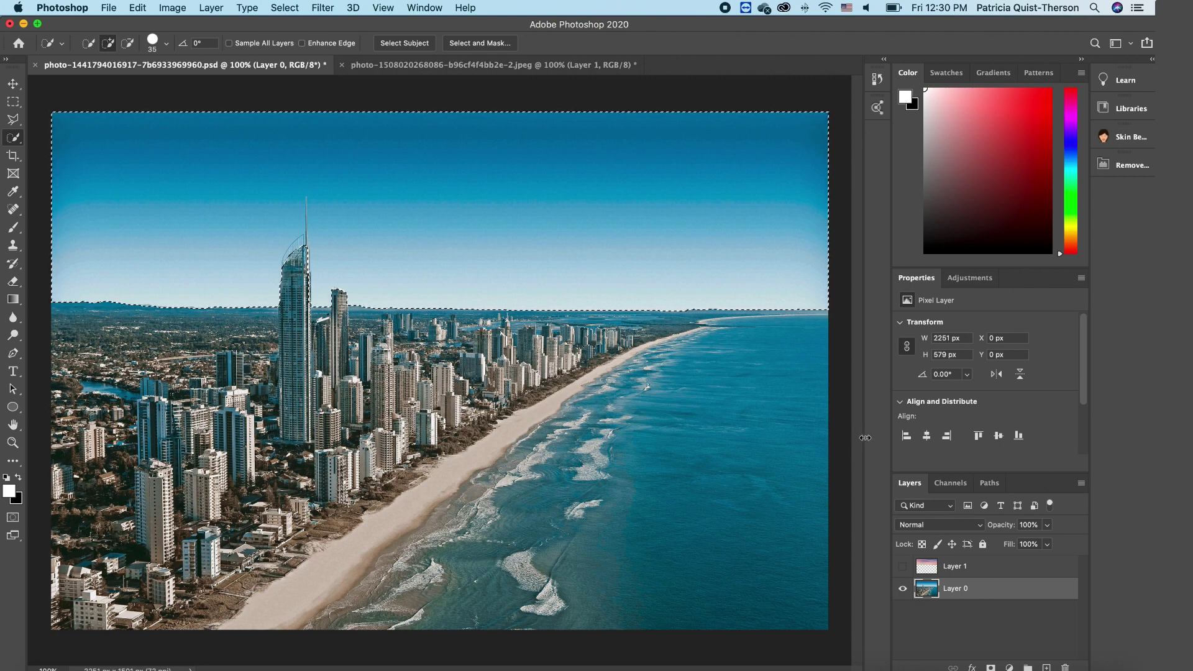
- Show Layer 1, copy its selected sky area to a new layer, and hide Layer 1
click(901, 566)
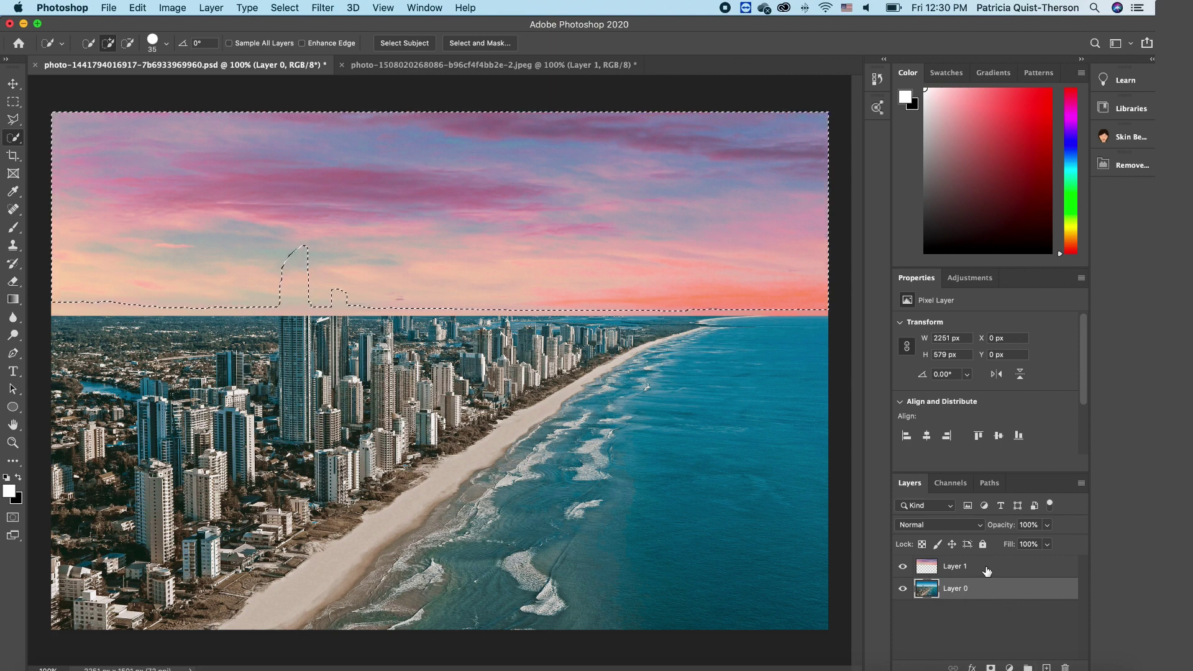
click(987, 568)
right_click(421, 160)
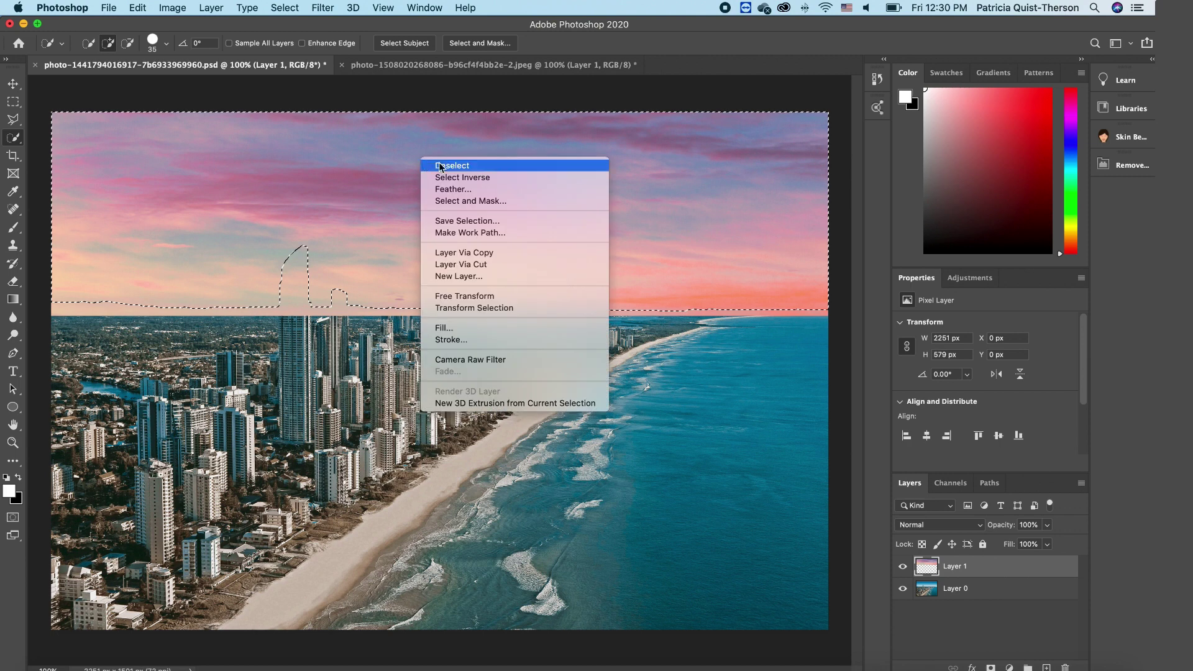
click(475, 253)
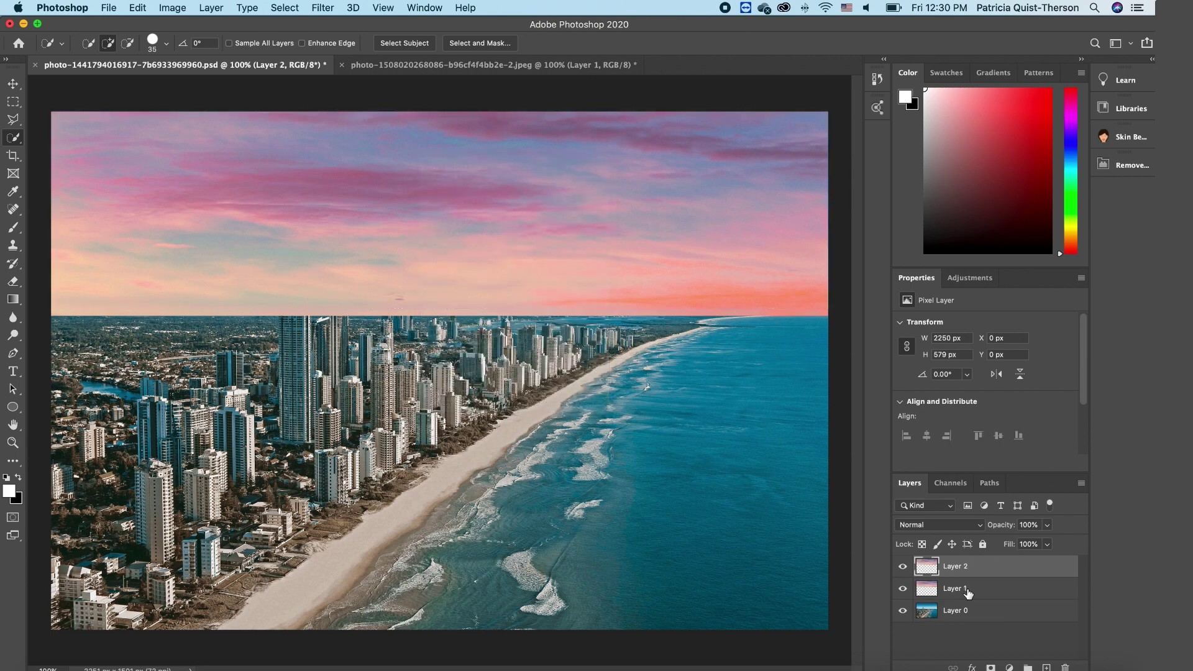
click(902, 589)
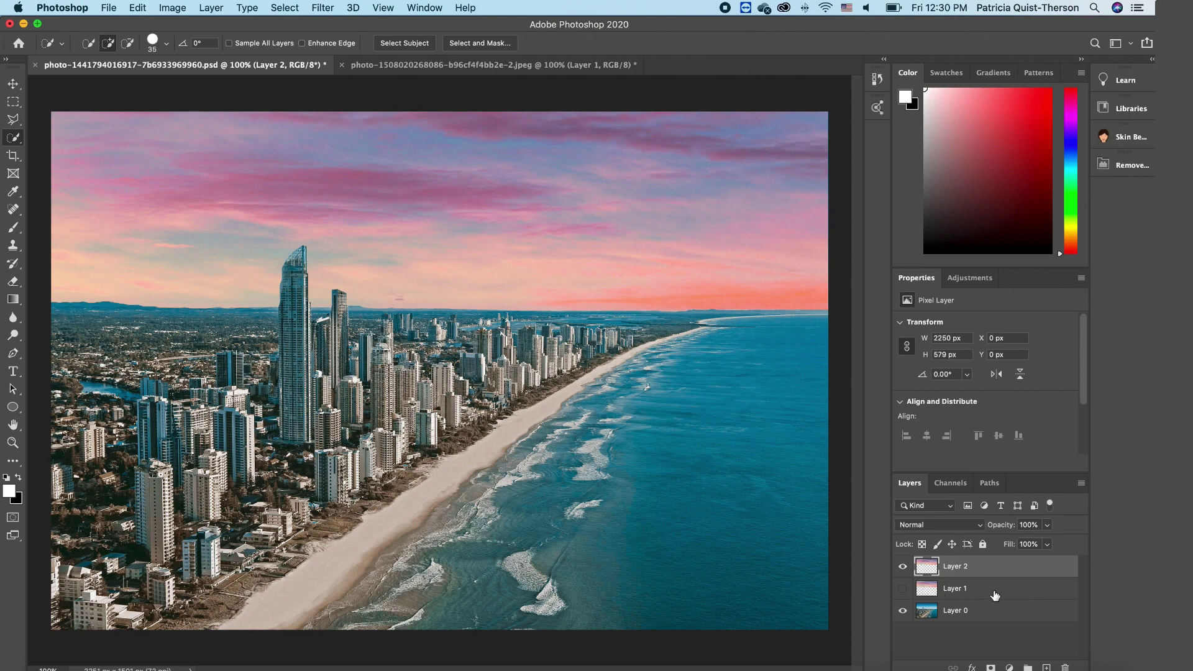
- Add a layer mask to Layer 2 and lower the layer's opacity to 62% around the tallest tower's spire
click(990, 667)
scroll(310, 261, up, 10)
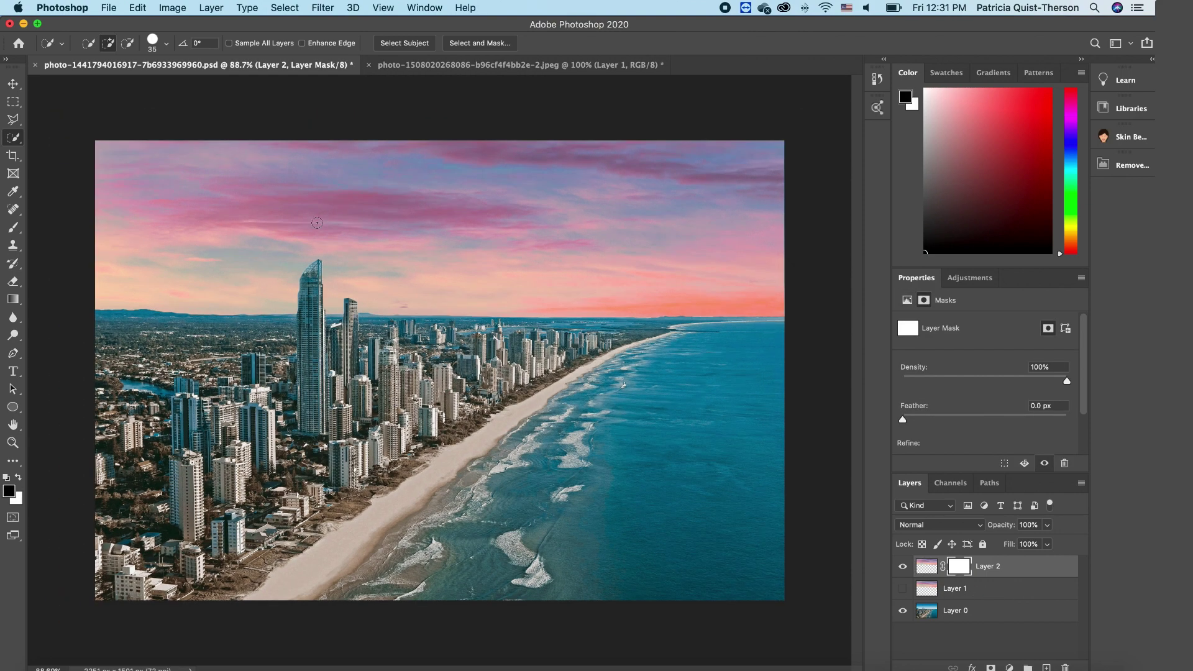
key(x)
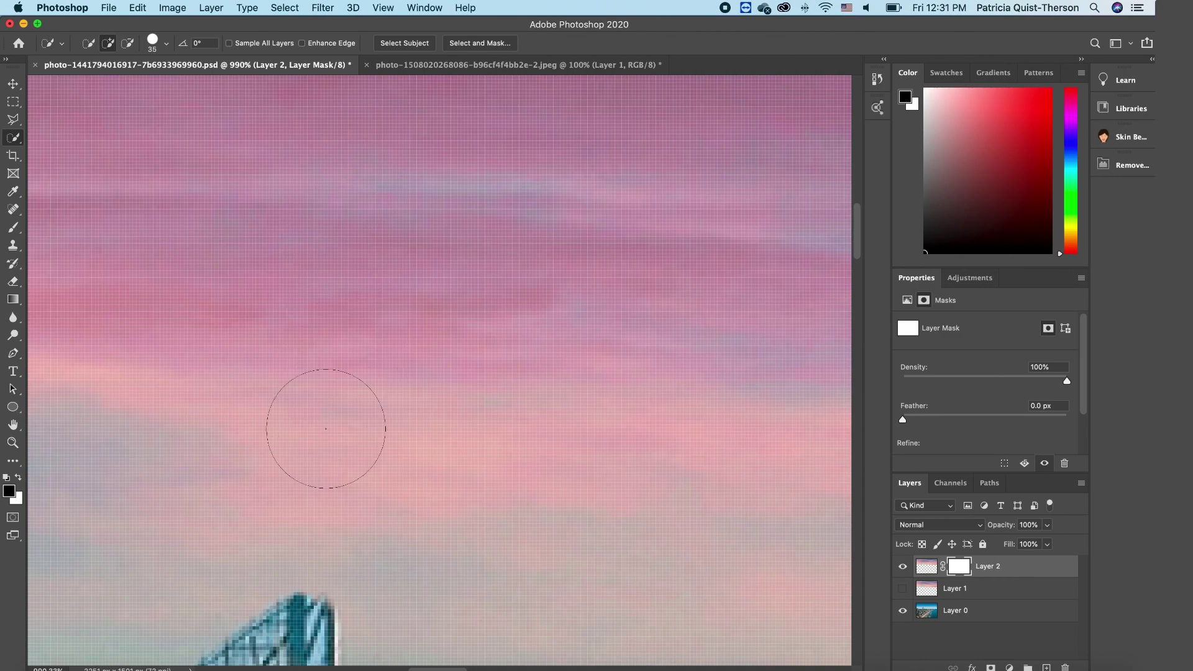
click(1046, 525)
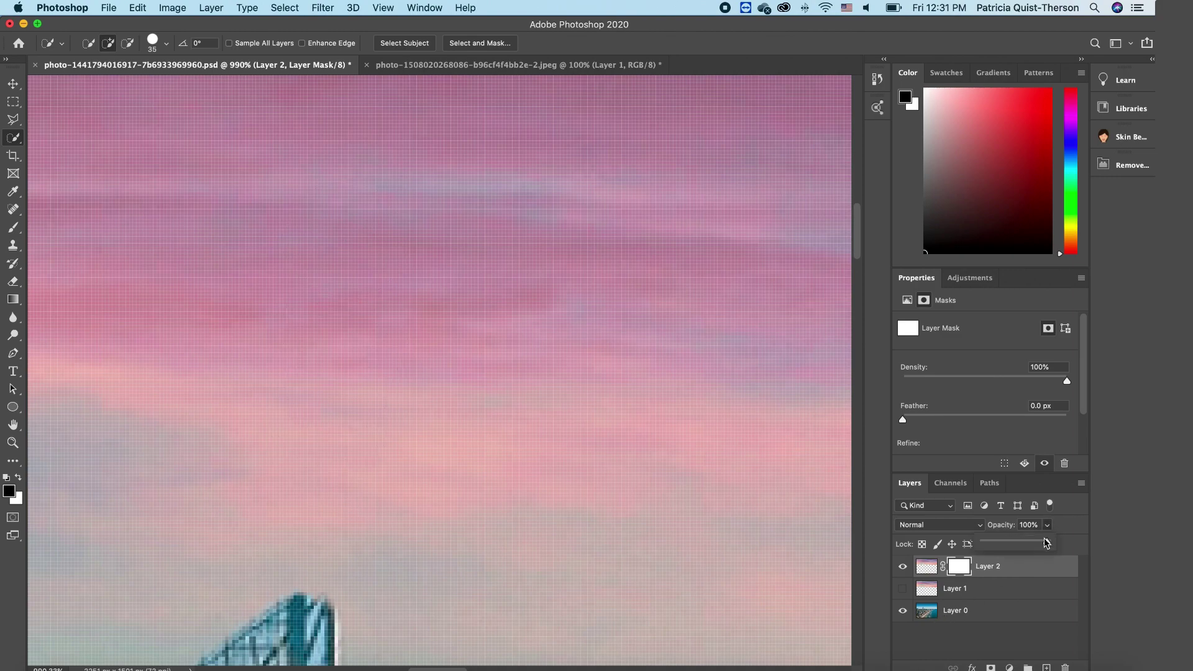
drag(1050, 540, 1019, 545)
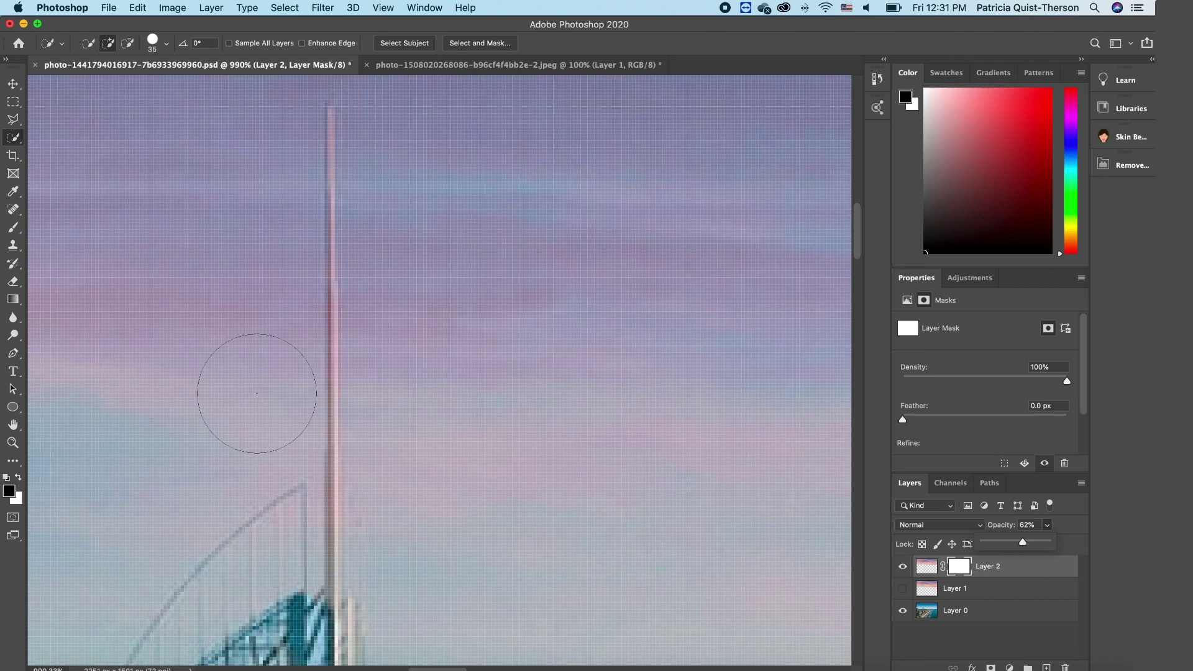
- Outline the tallest tower's spire as a closed selection with the Polygonal Lasso tool
click(21, 242)
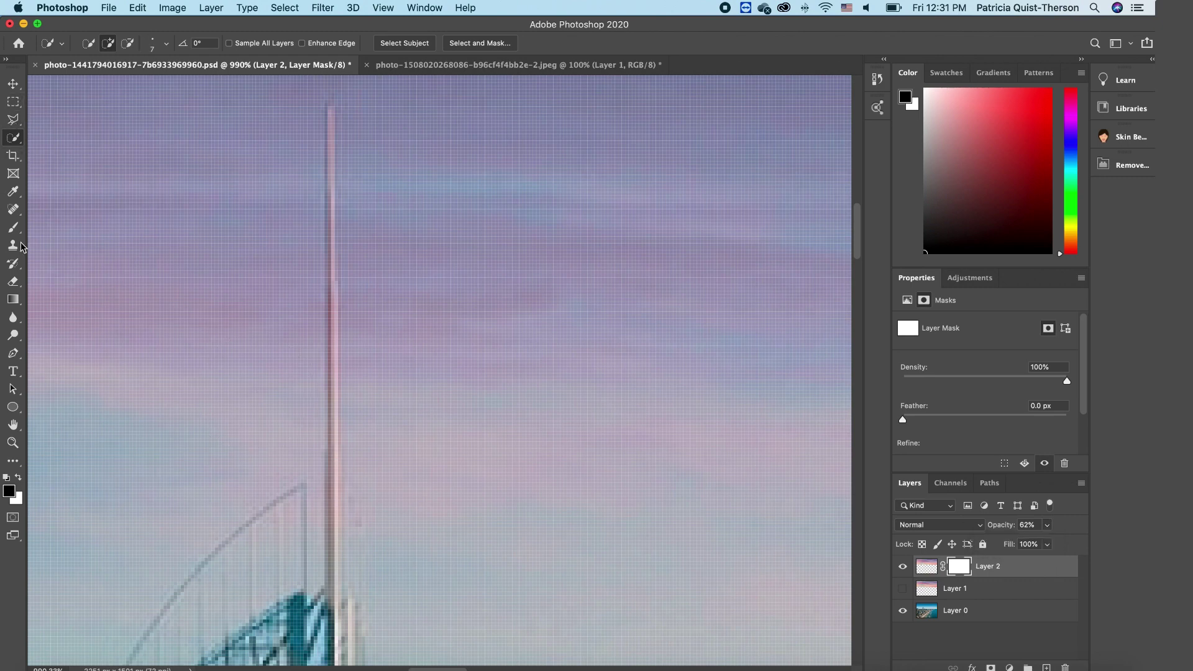
click(13, 142)
click(13, 120)
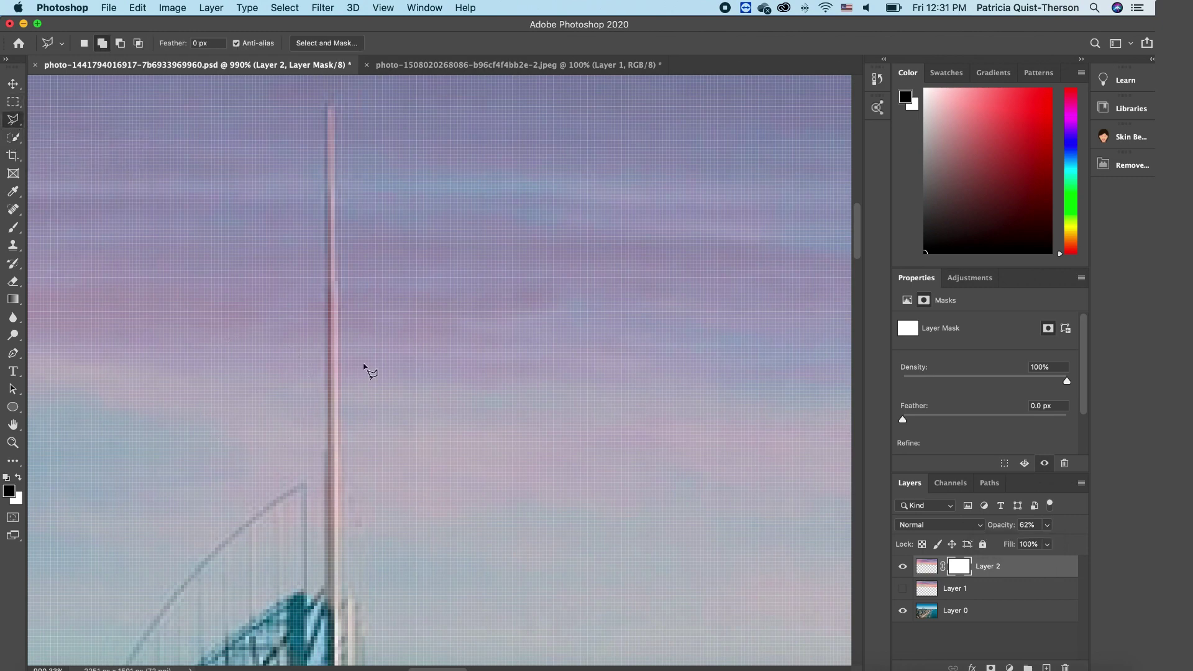
click(324, 590)
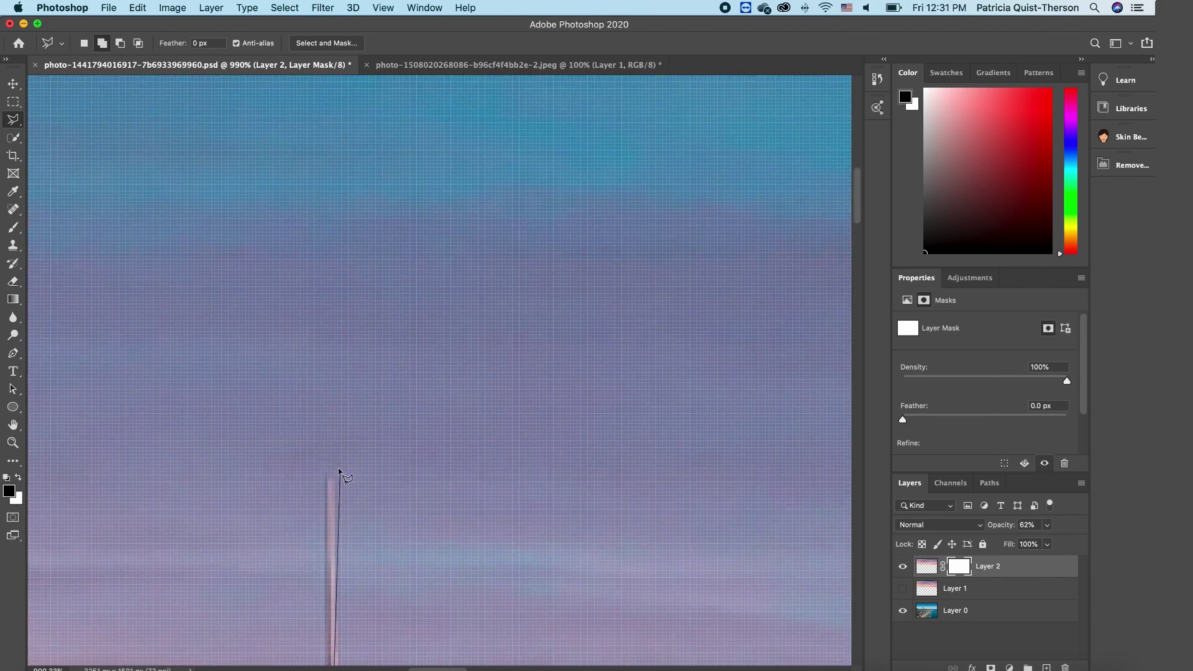
click(329, 471)
click(334, 474)
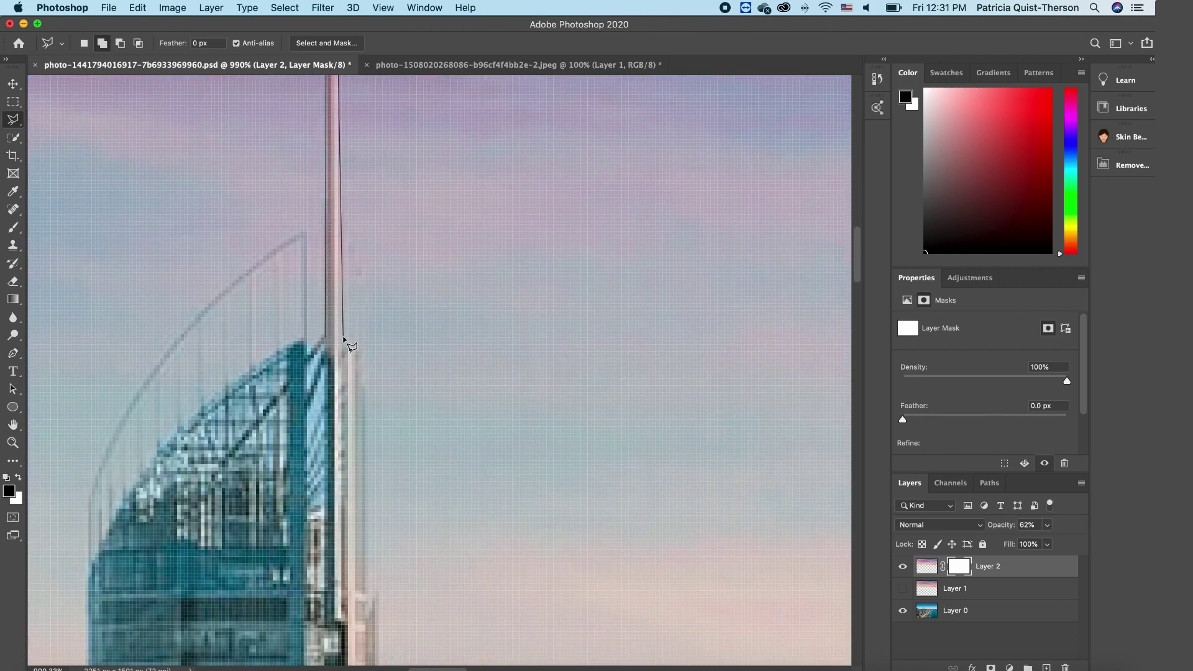
click(341, 341)
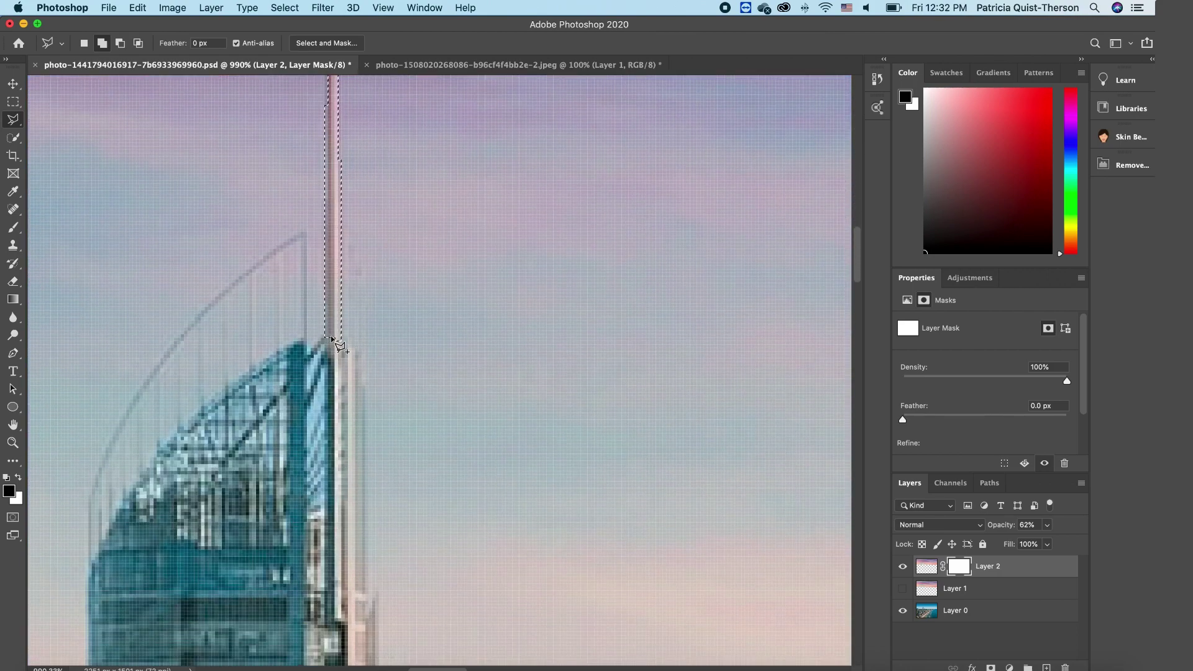
click(331, 340)
- Restore Layer 2's opacity to 100% and brush black on its mask over the selected spire, clearing the selection
click(1046, 525)
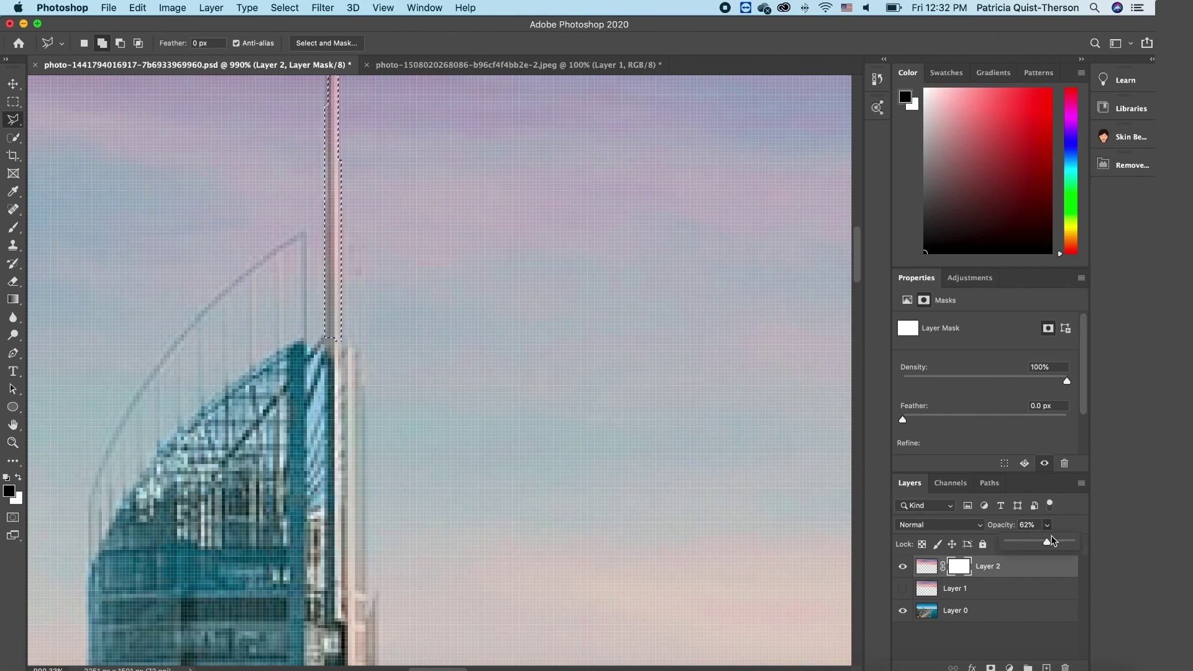
drag(1051, 541, 1095, 551)
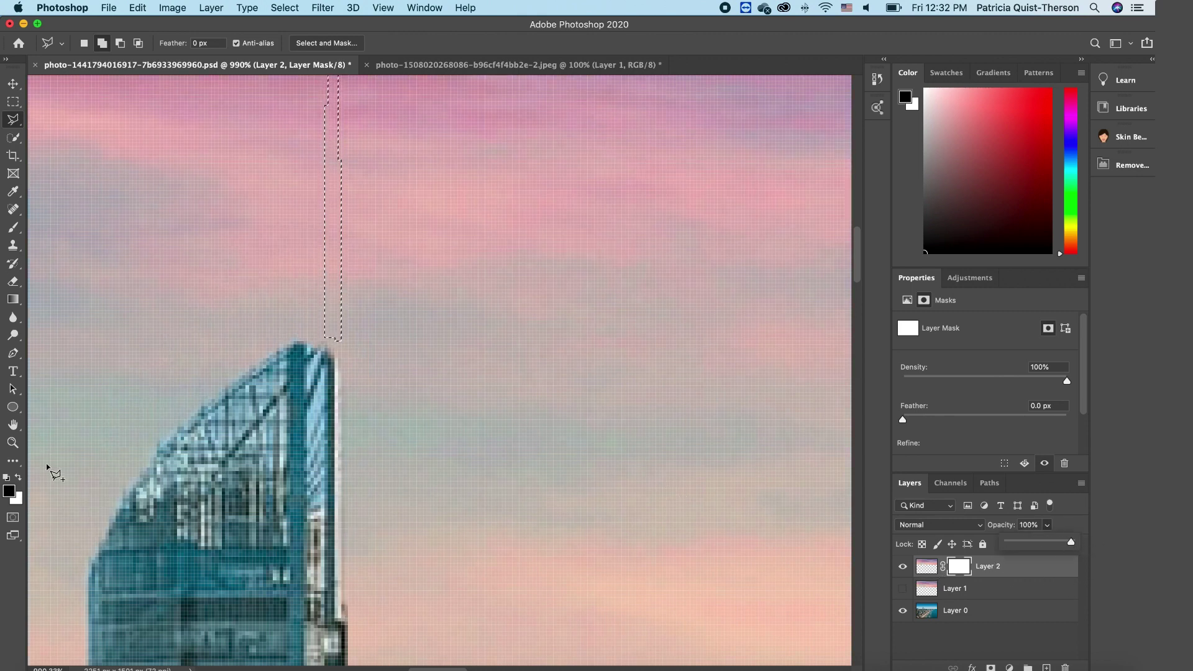
click(14, 231)
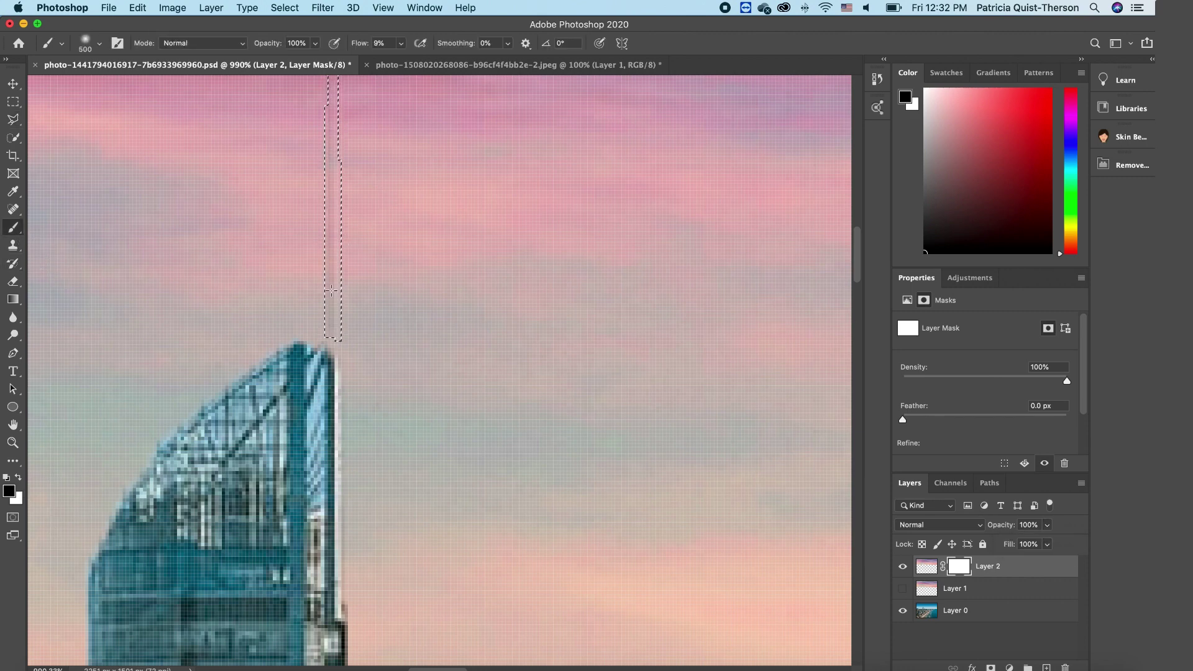
scroll(371, 308, up, 3)
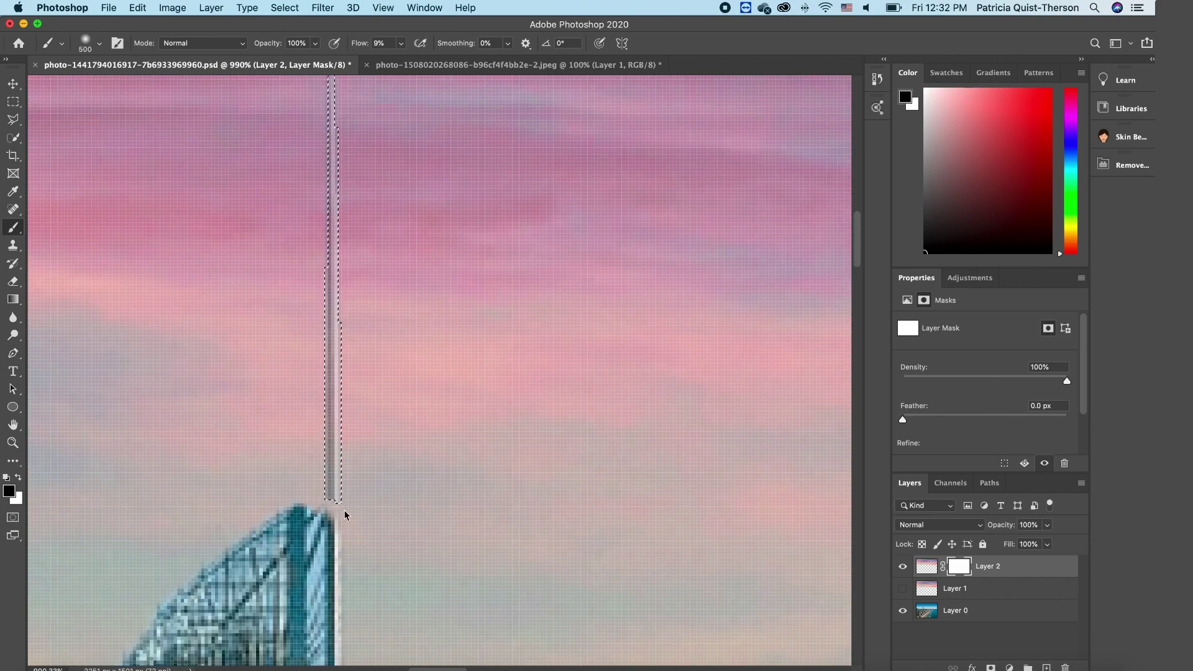
key(super+d)
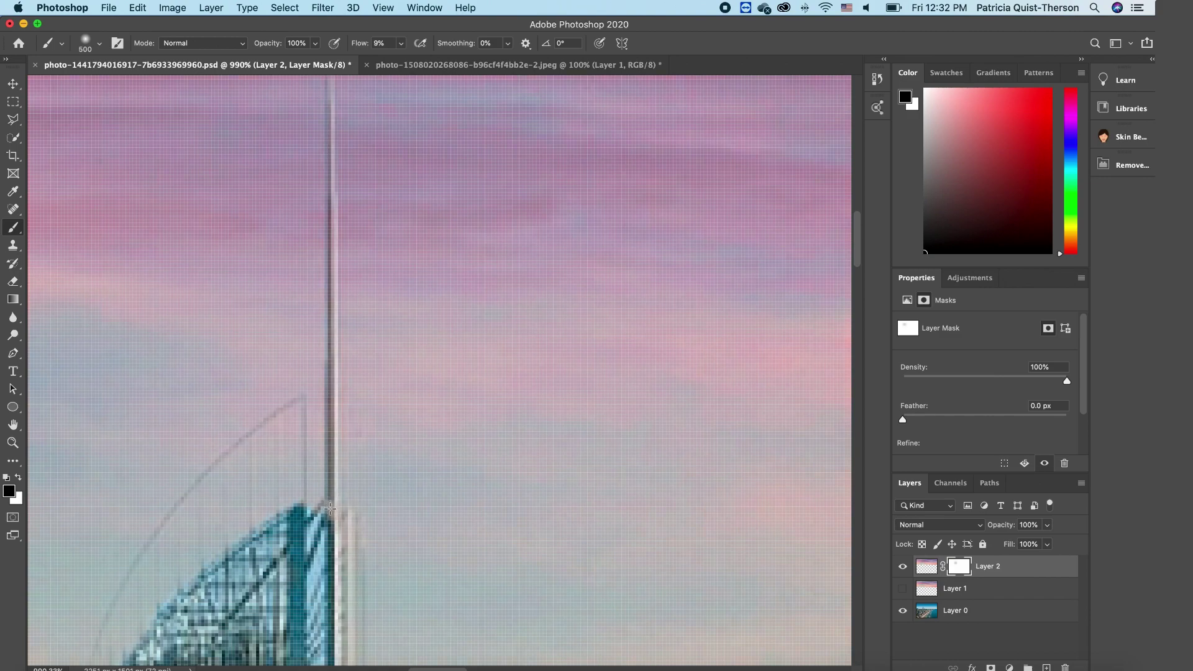
- Add a Levels adjustment layer above the masked sky on Layer 2
scroll(492, 410, down, 10)
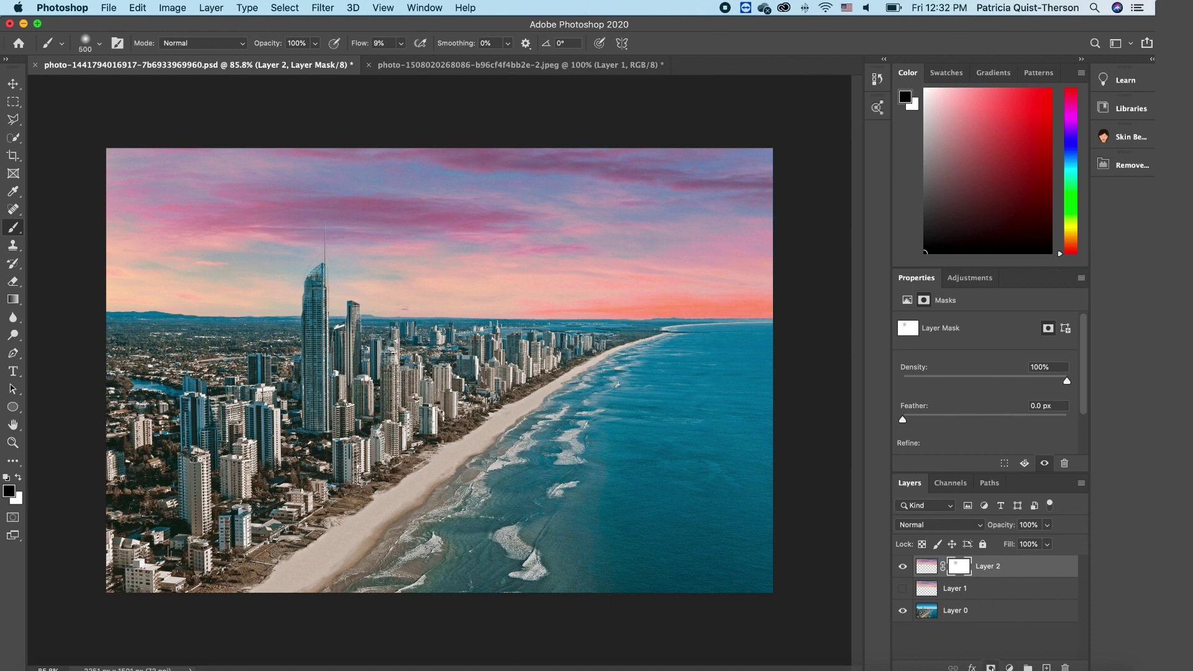
click(1009, 667)
click(1010, 668)
click(1009, 667)
click(1009, 667)
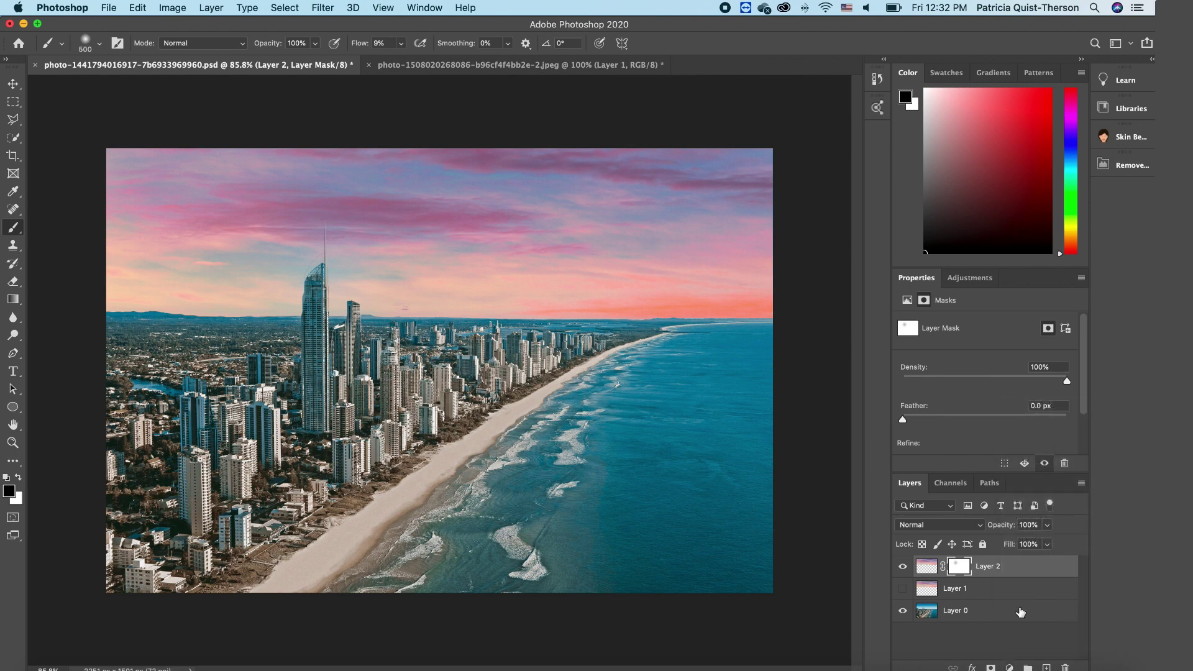
click(1010, 666)
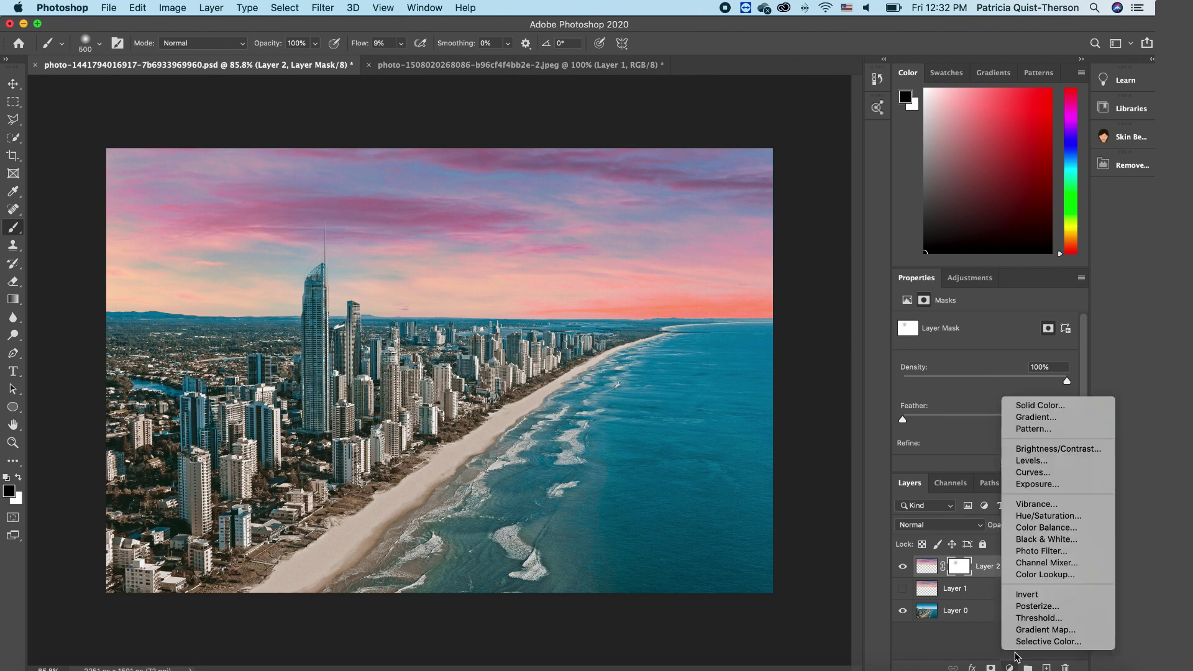
click(1053, 461)
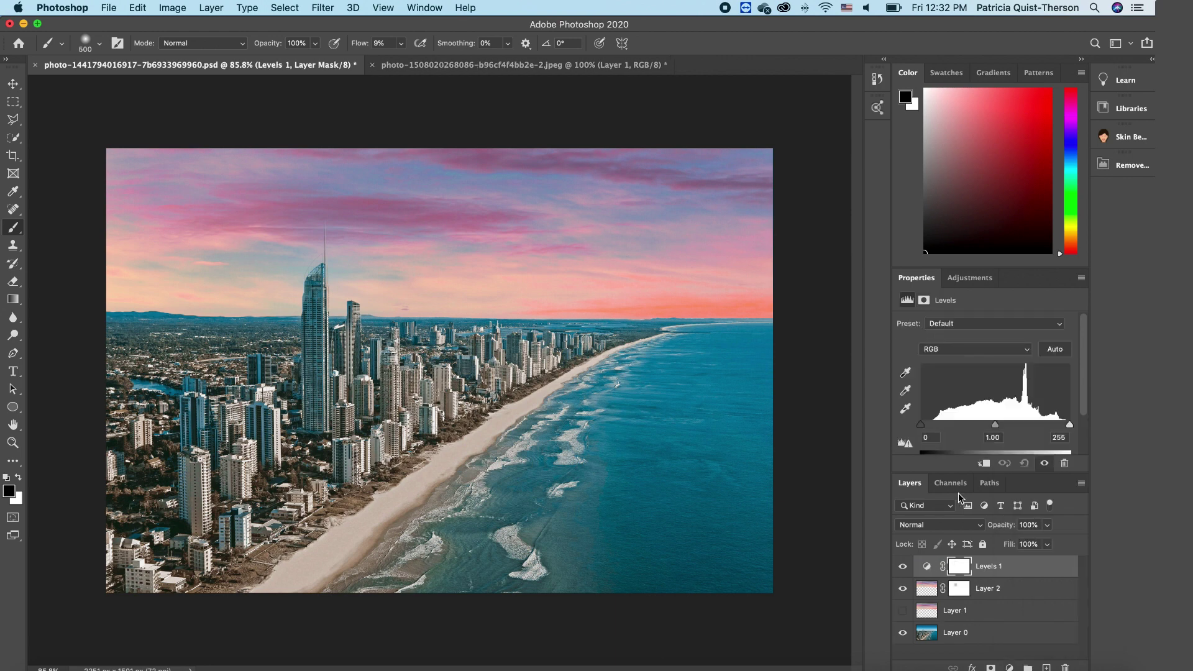
- Set the Levels adjustment's input black point to 35, midtone to 1.06 and white point to 208
drag(921, 424, 940, 425)
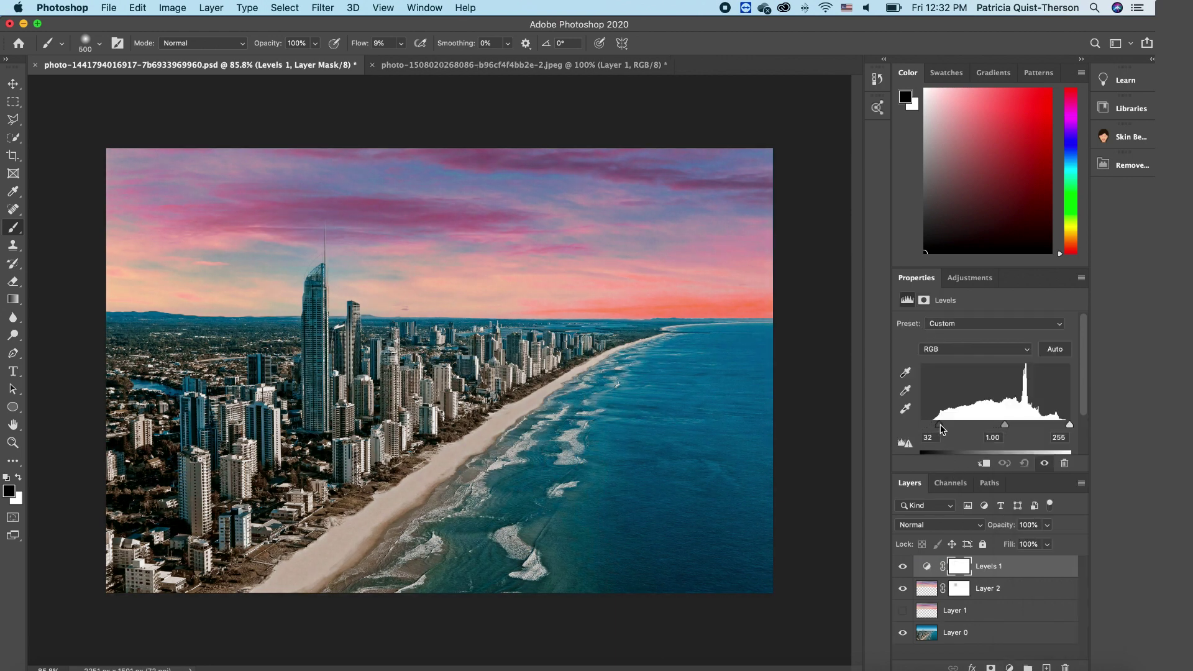
drag(1069, 424, 990, 424)
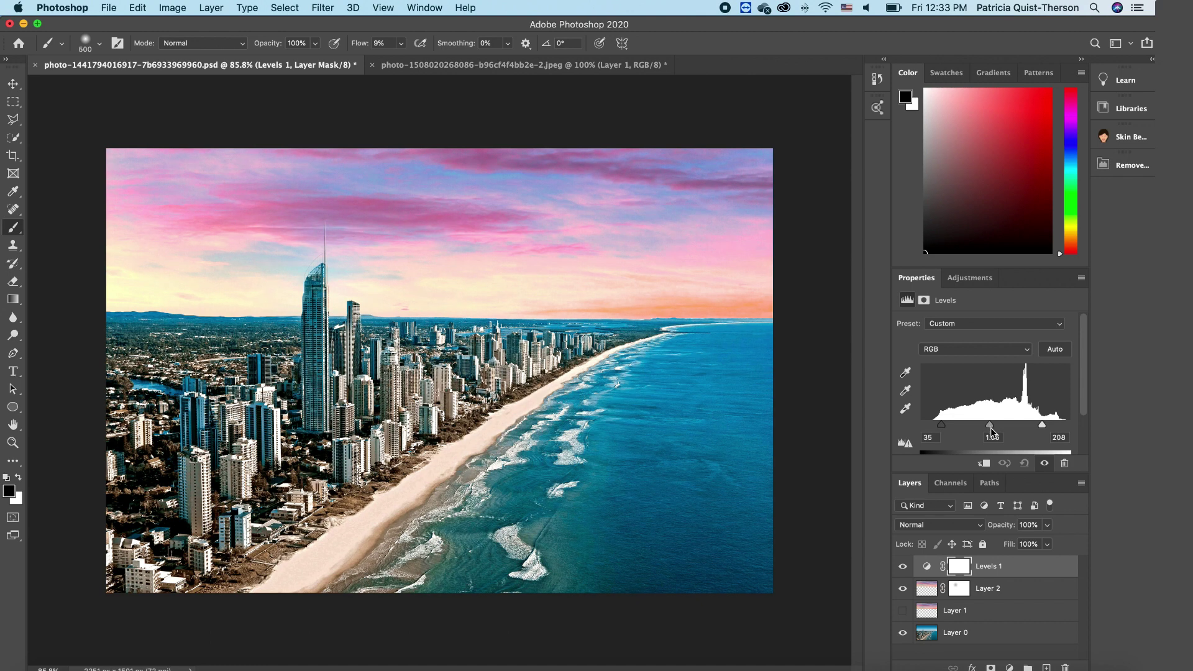
- Duplicate Layer 2 and flip the copy vertically below the horizon, stretched to about 958 px high over the city and sea
click(13, 85)
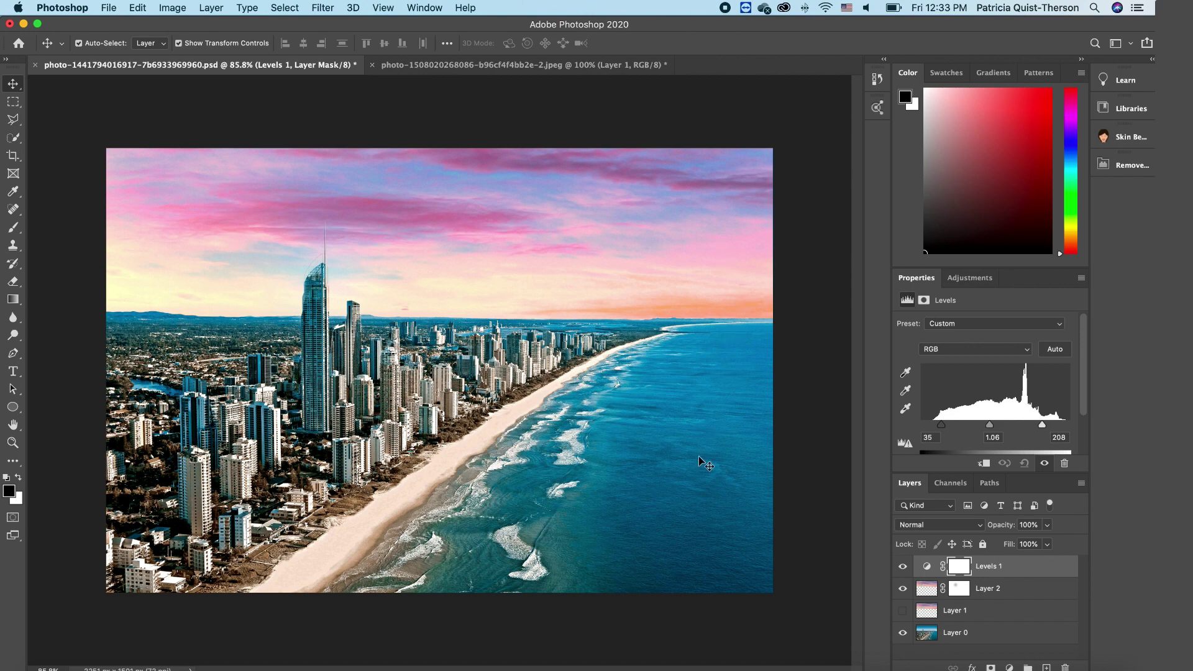
click(992, 590)
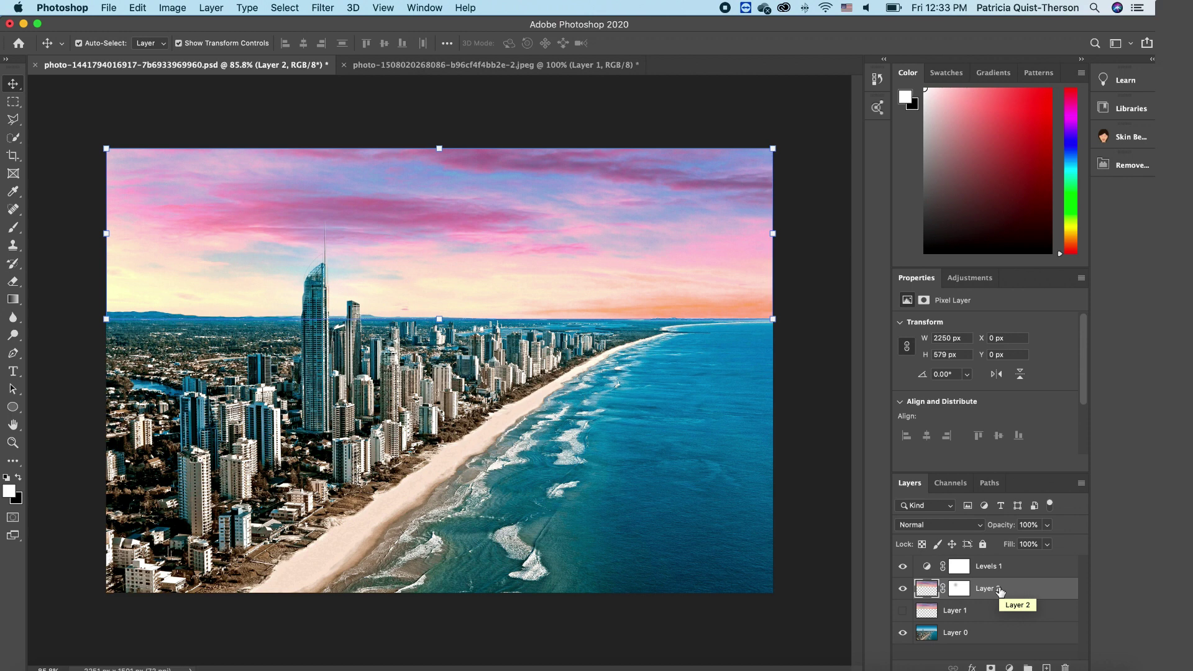
key(super+j)
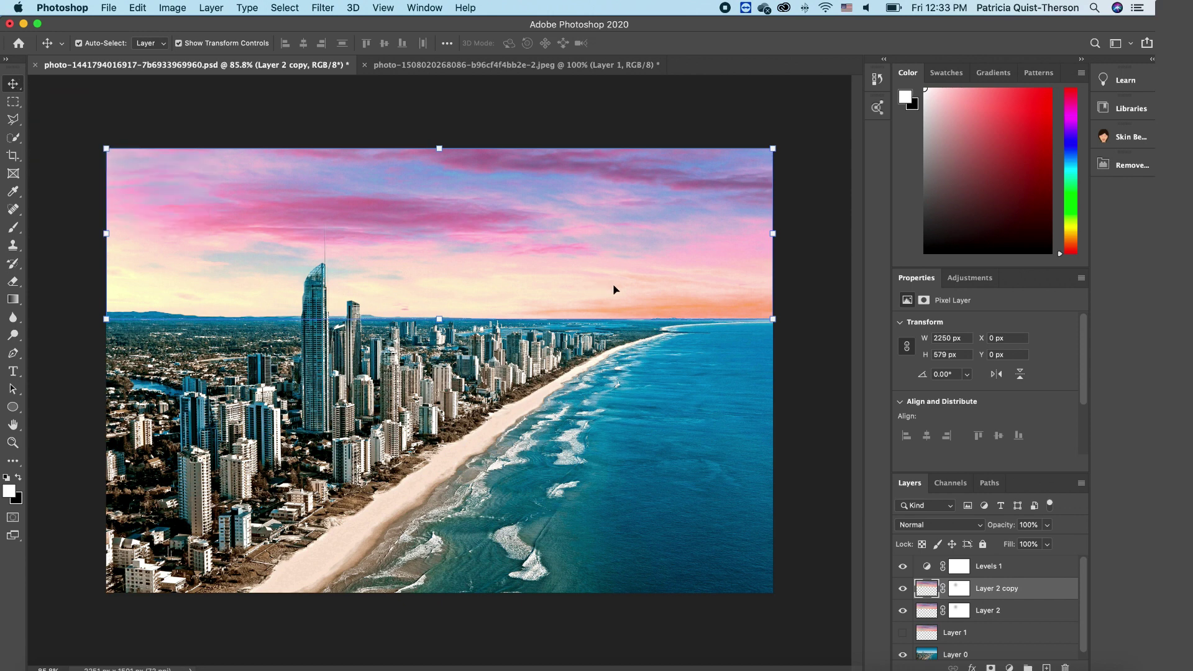
drag(439, 148, 413, 616)
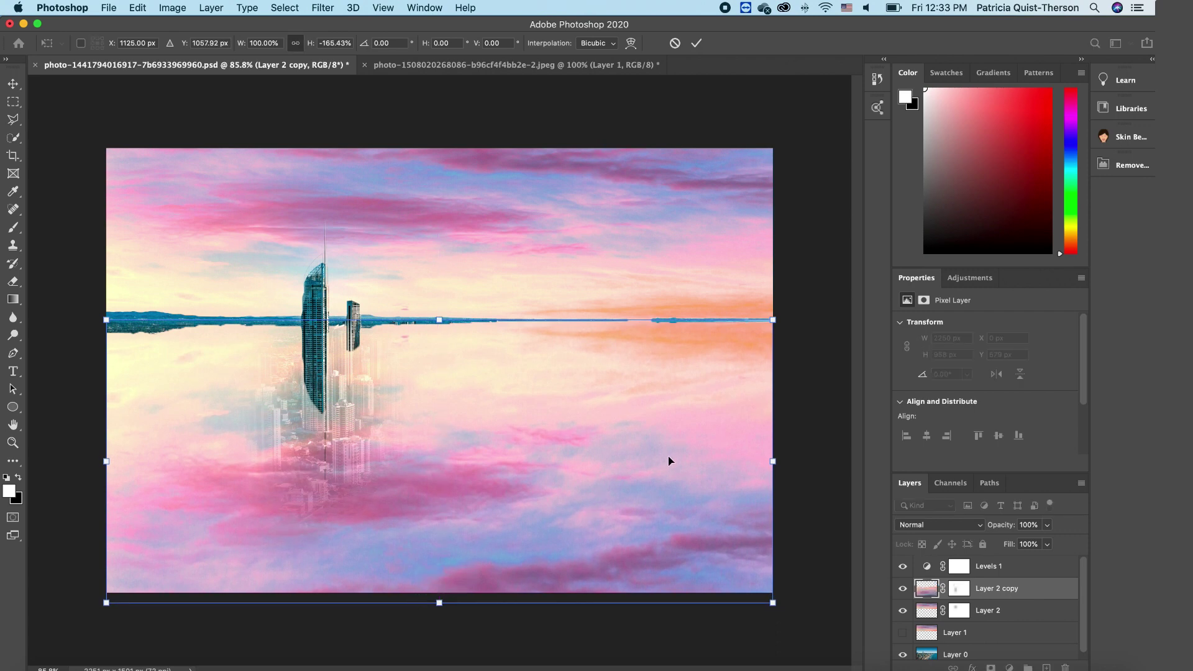
key(Return)
click(801, 465)
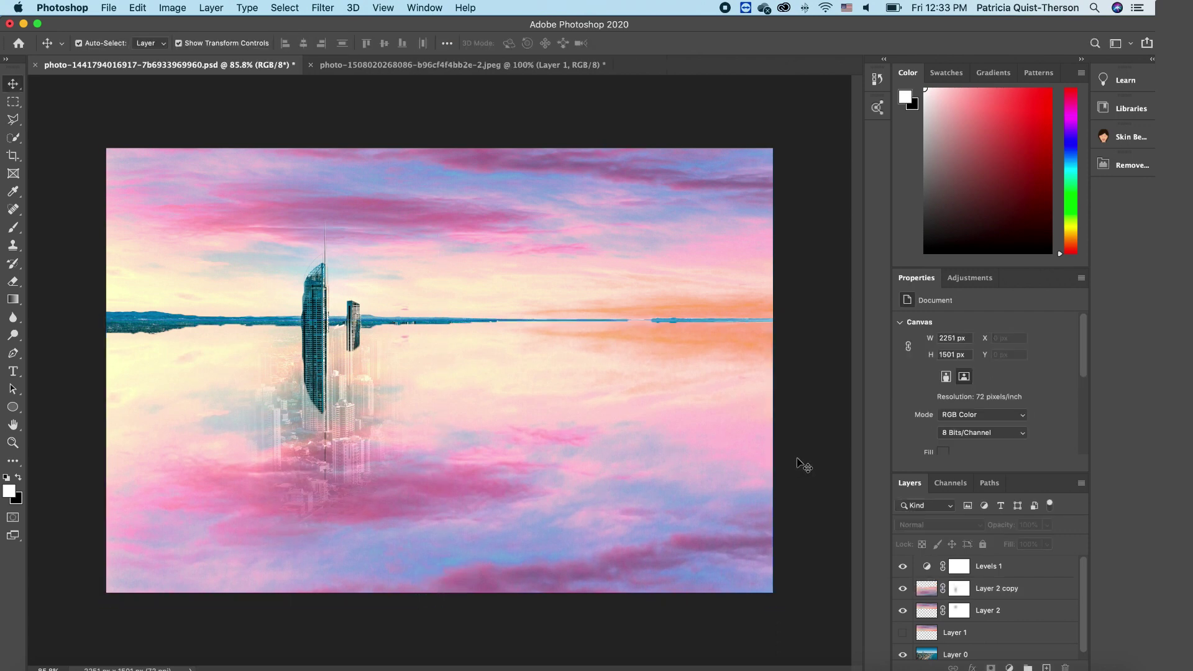
- Lower the opacity of Layer 2 copy, the flipped sky, to 65%
click(994, 610)
click(1047, 525)
mouse_move(1045, 541)
mouse_down()
mouse_move(1027, 544)
mouse_move(1046, 540)
mouse_up()
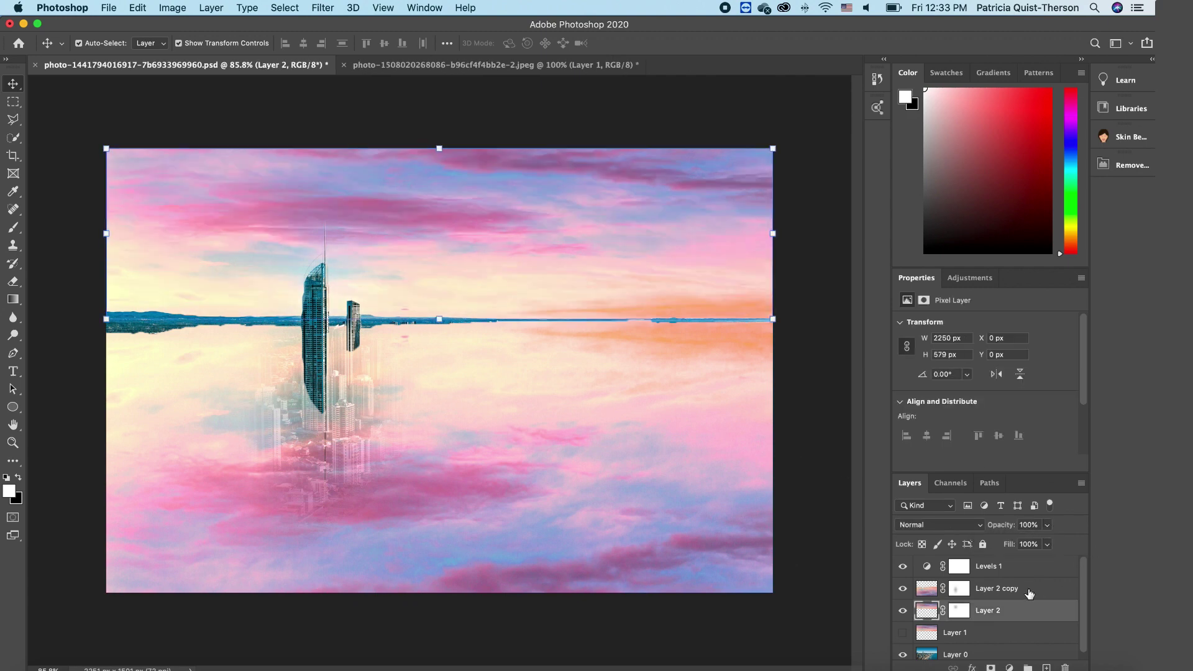
click(1030, 588)
click(1046, 527)
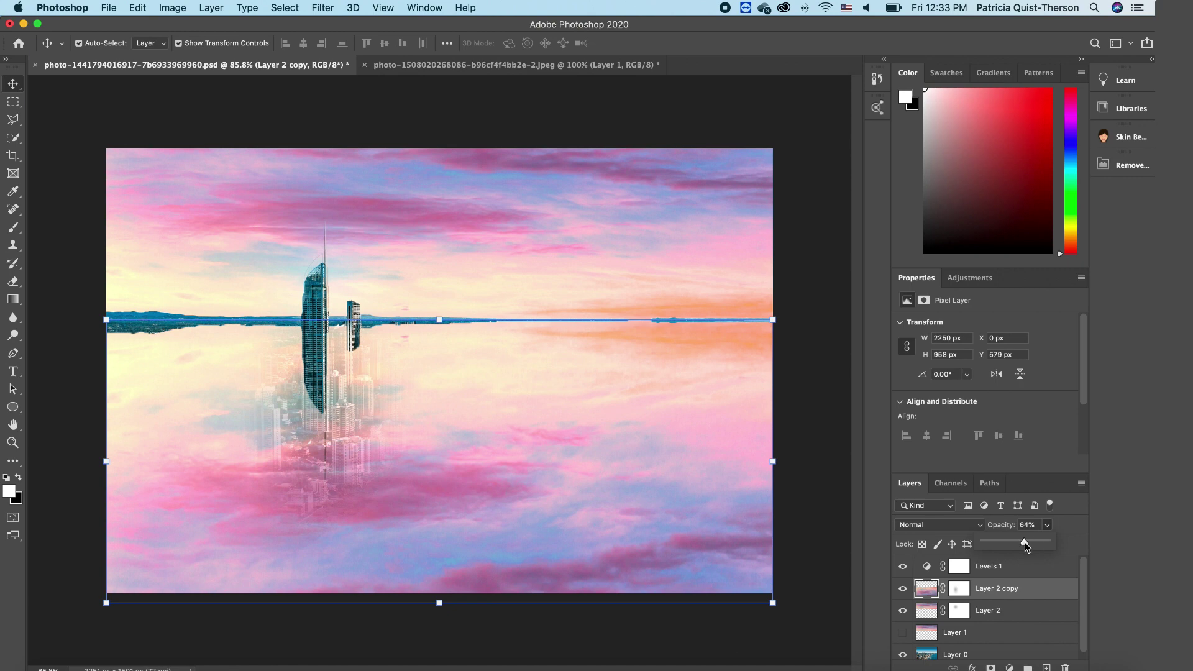
drag(1024, 546, 1026, 544)
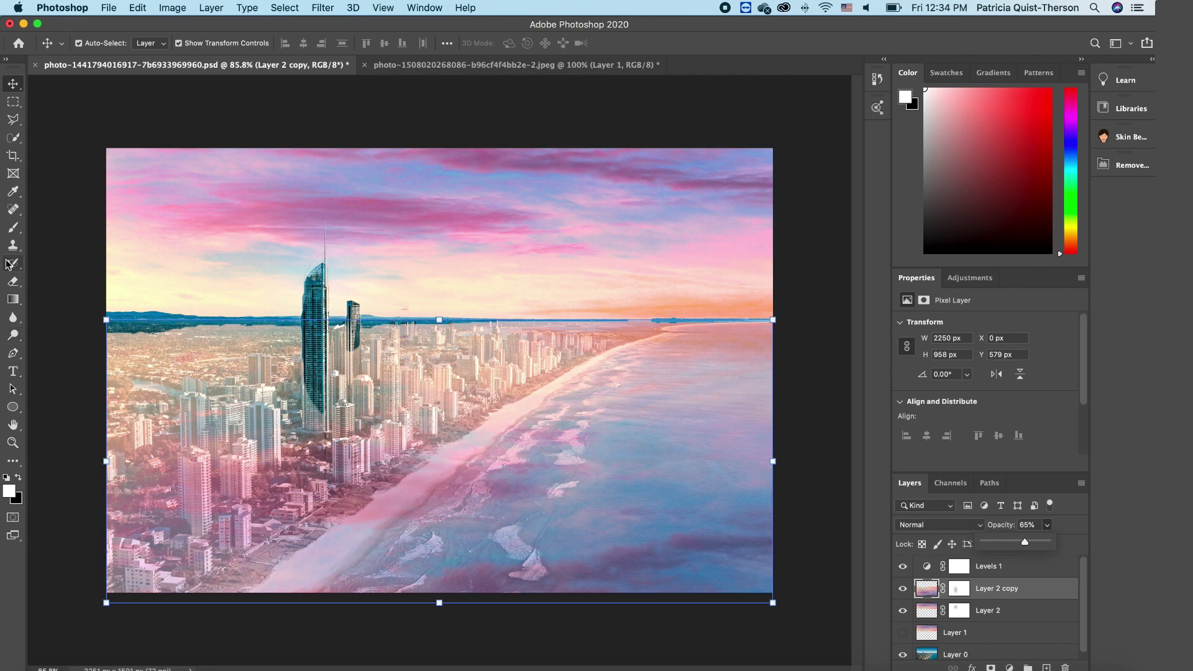
- Apply a Gaussian Blur with a 40.2-pixel radius to the flipped sky on Layer 2 copy
click(322, 9)
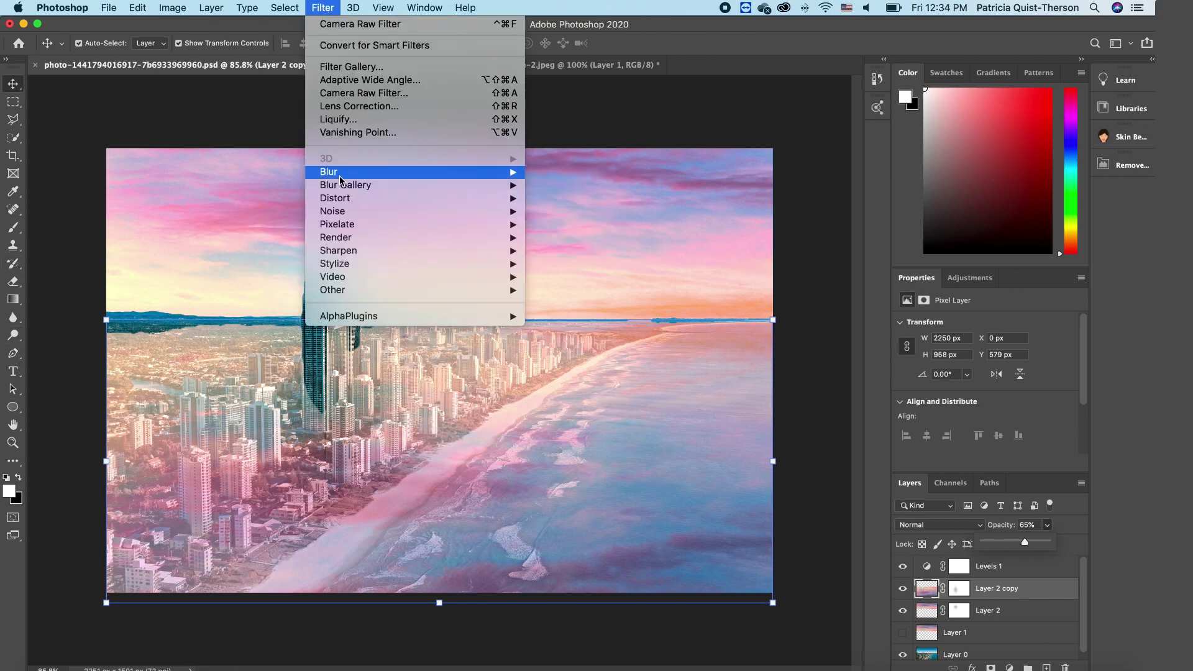
mouse_move(497, 172)
click(573, 224)
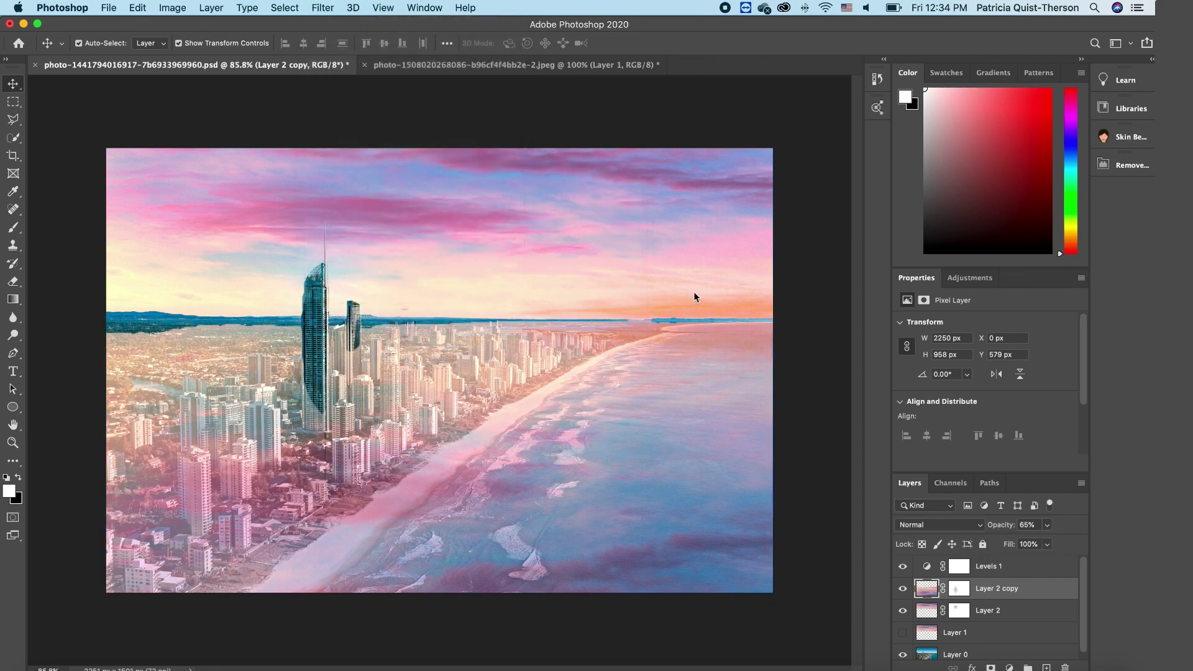
drag(850, 382, 855, 382)
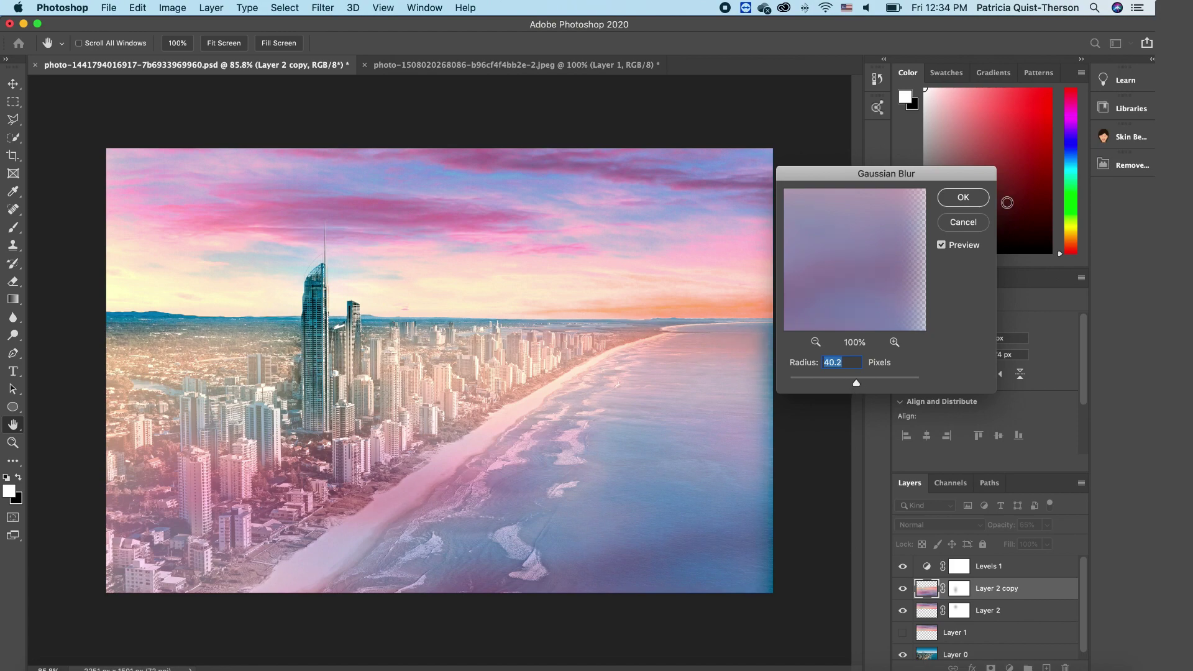
click(963, 197)
- Widen the blurred sky copy to 2304 px past the canvas edge and blend it as Hard Light at 100% opacity
drag(781, 448, 797, 448)
click(939, 525)
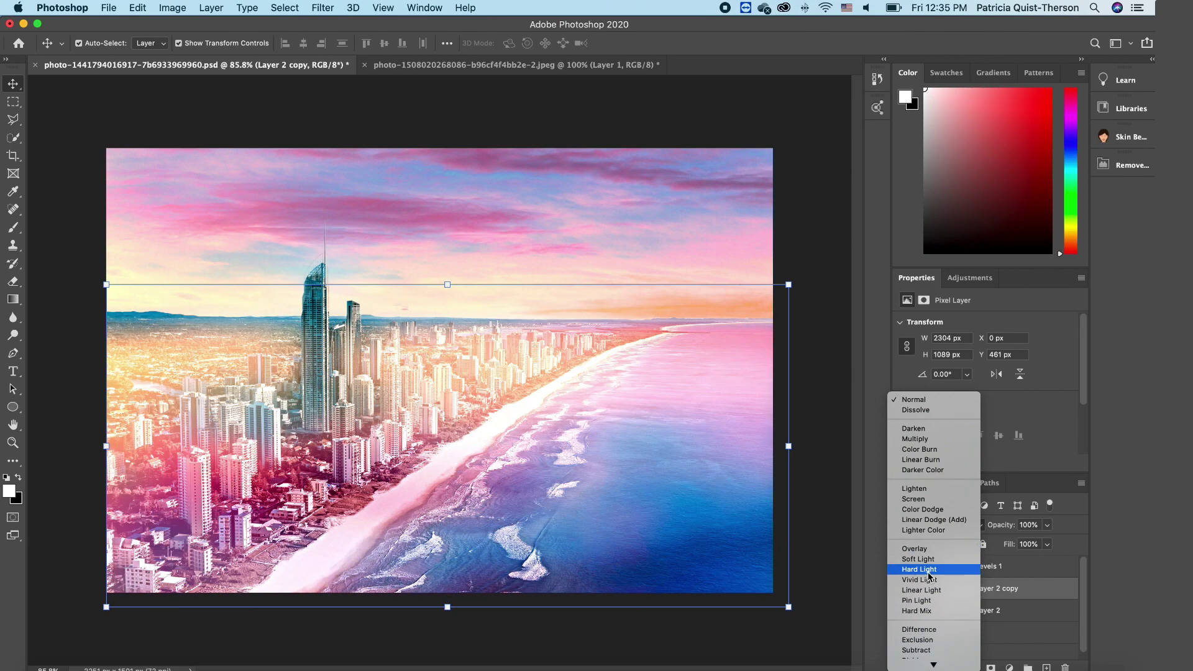
click(929, 570)
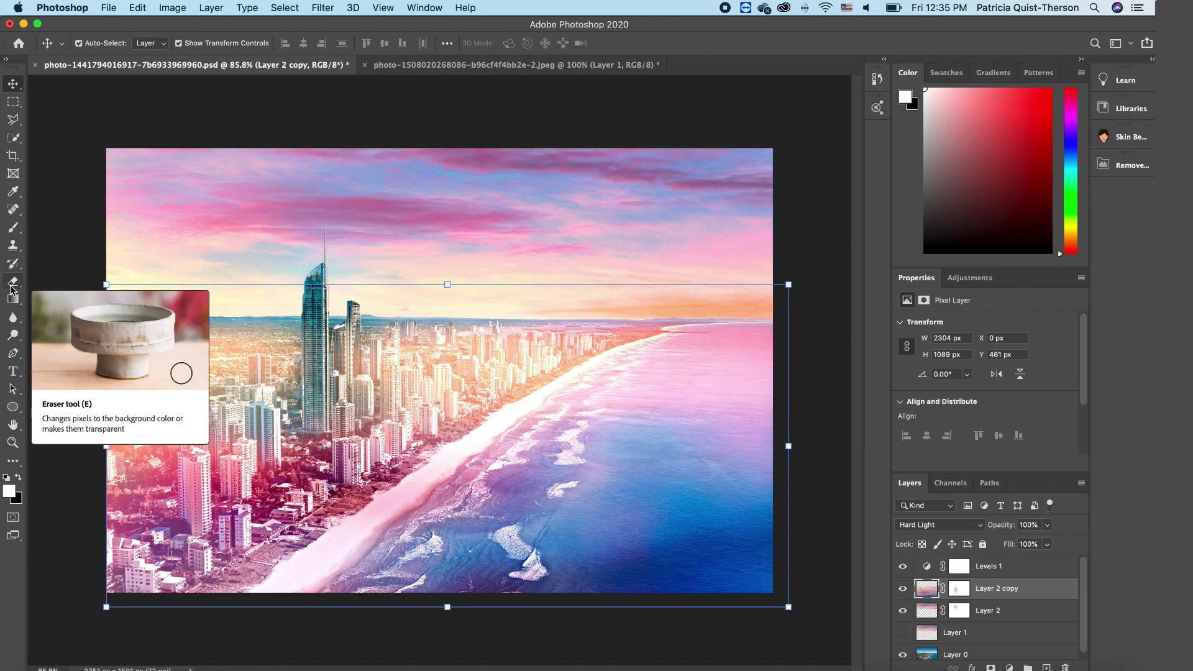
- Paint black on Layer 2 copy's mask over the city and beach with a soft 500 px brush, keeping the reflection on the sea
click(13, 227)
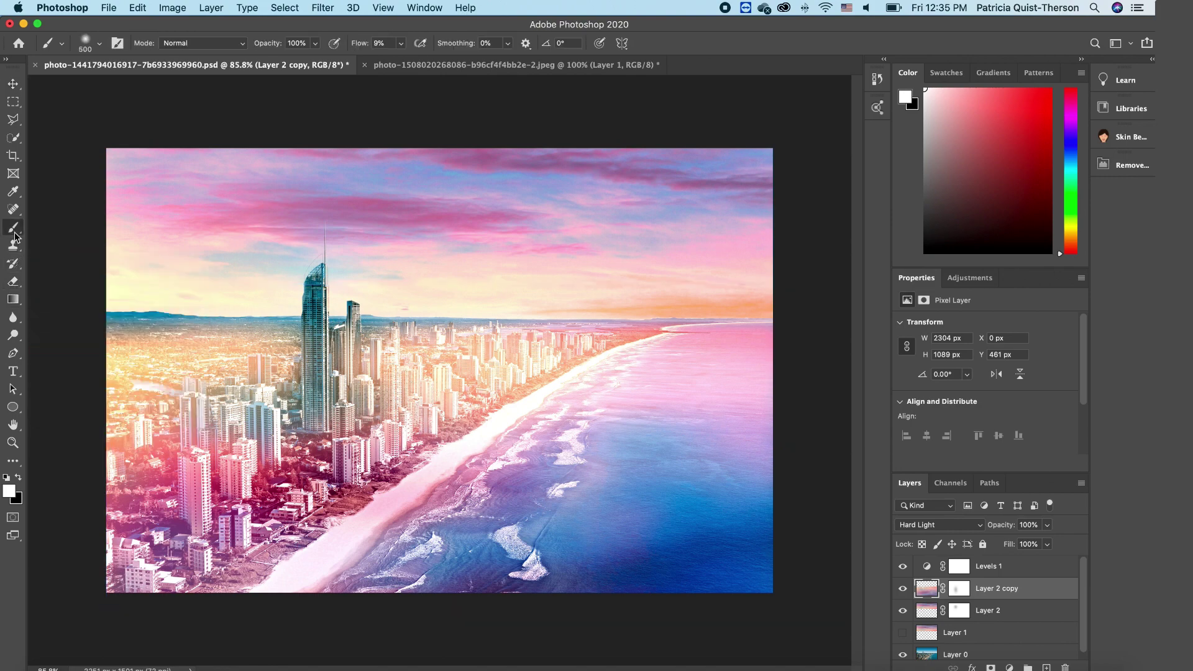
click(19, 479)
mouse_move(245, 373)
mouse_down()
mouse_move(175, 423)
mouse_move(213, 333)
mouse_move(186, 341)
mouse_up()
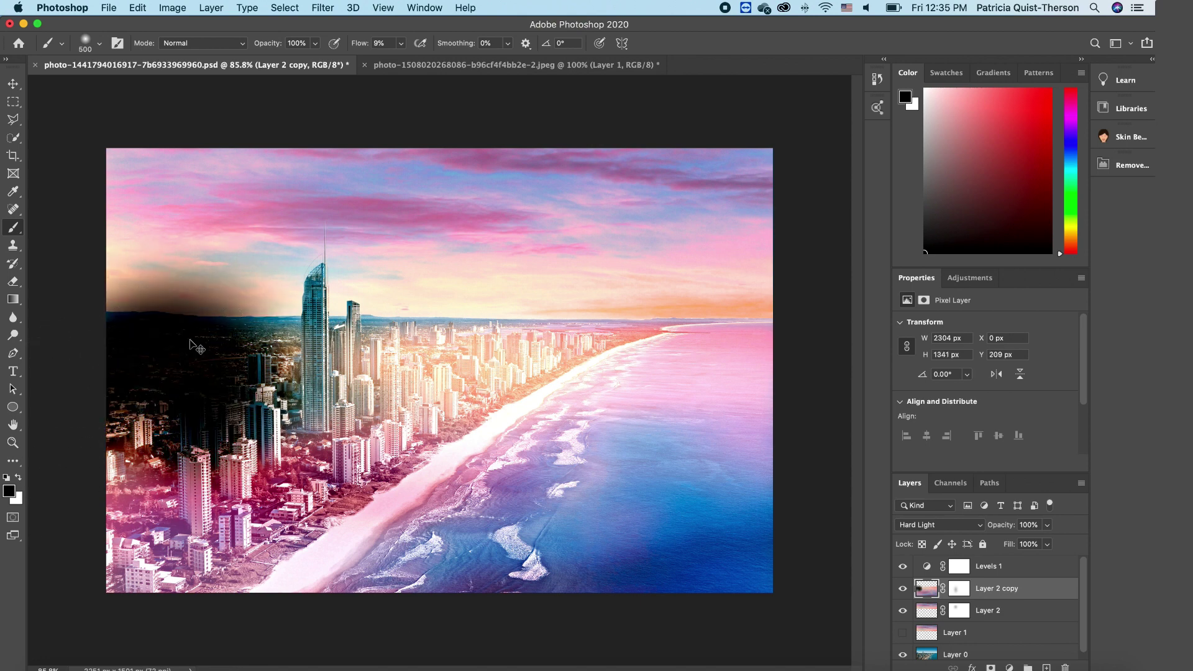
key(ctrl+z)
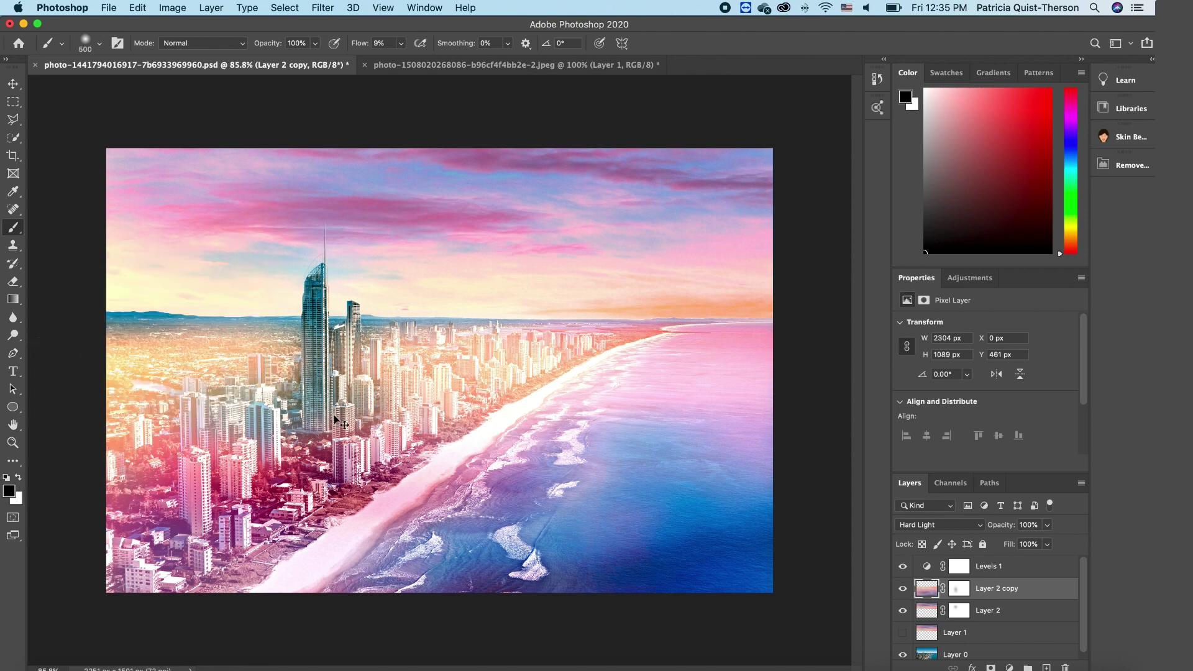
click(959, 589)
mouse_move(397, 379)
mouse_down()
mouse_move(207, 417)
mouse_move(288, 350)
mouse_move(113, 397)
mouse_move(42, 339)
mouse_move(51, 495)
mouse_move(113, 421)
mouse_move(119, 607)
mouse_move(407, 376)
mouse_move(486, 338)
mouse_move(478, 355)
mouse_move(521, 340)
mouse_move(503, 338)
mouse_move(543, 316)
mouse_move(475, 336)
mouse_move(600, 316)
mouse_move(581, 314)
mouse_move(619, 295)
mouse_move(589, 301)
mouse_move(264, 561)
mouse_move(374, 488)
mouse_move(448, 405)
mouse_move(371, 503)
mouse_move(249, 600)
mouse_move(183, 613)
mouse_move(311, 520)
mouse_move(435, 350)
mouse_up()
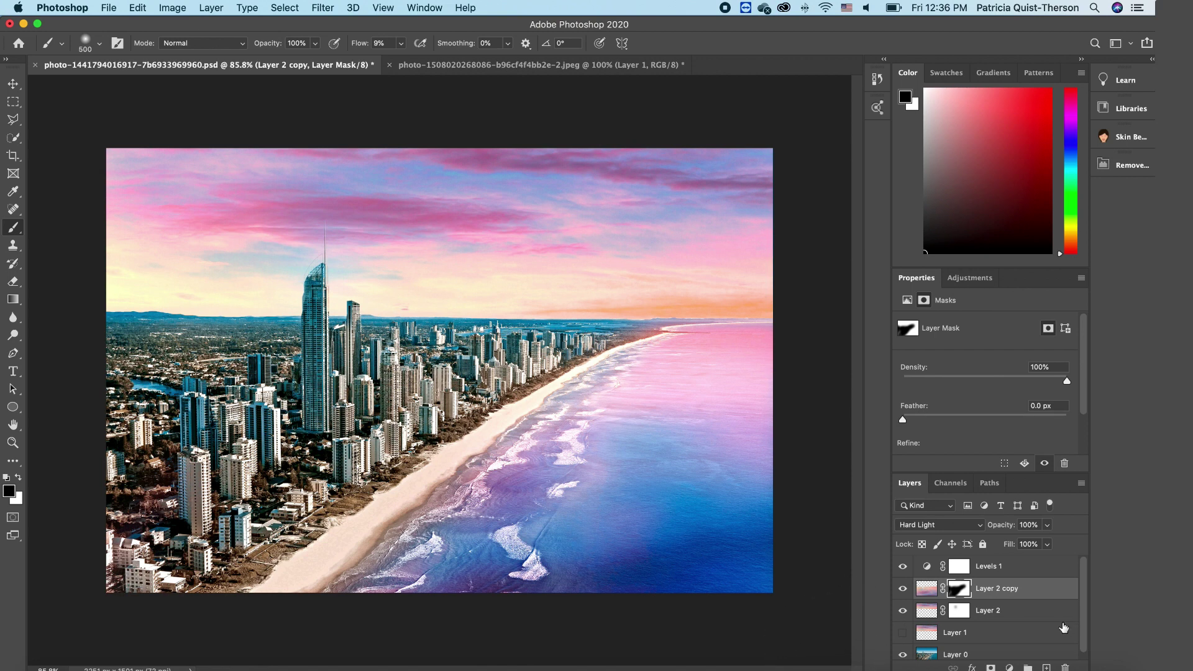
- Add a Hue/Saturation adjustment layer above Levels 1 with Hue +1, Saturation +37 and Lightness +6
click(1030, 573)
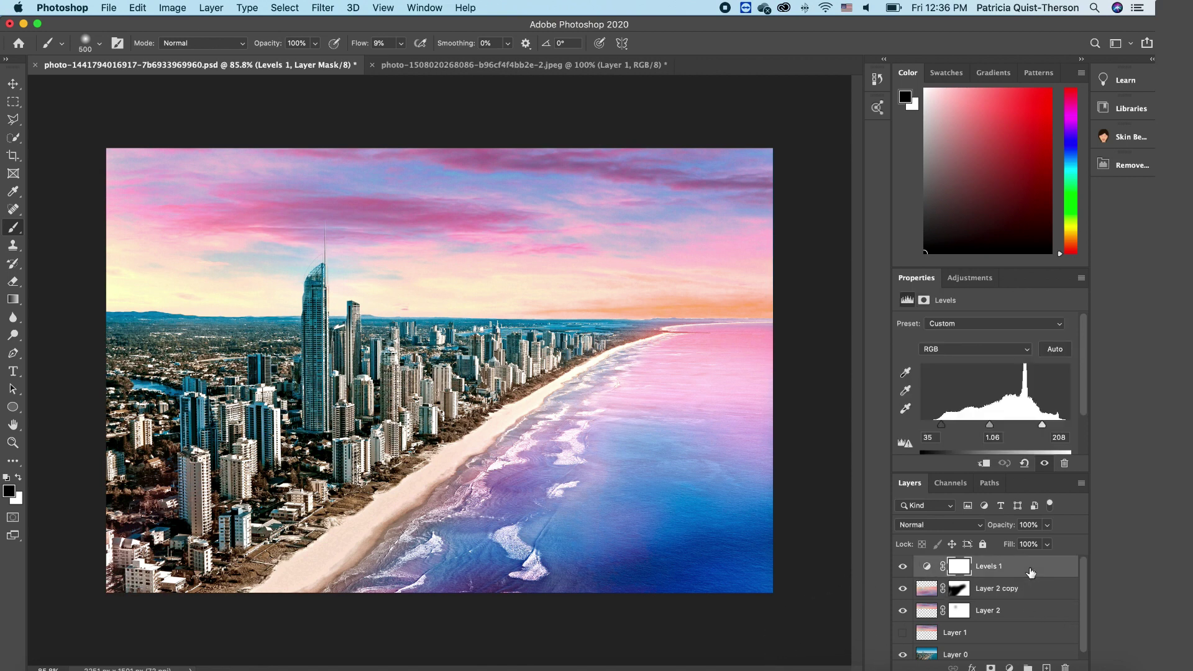
click(1008, 668)
click(1009, 668)
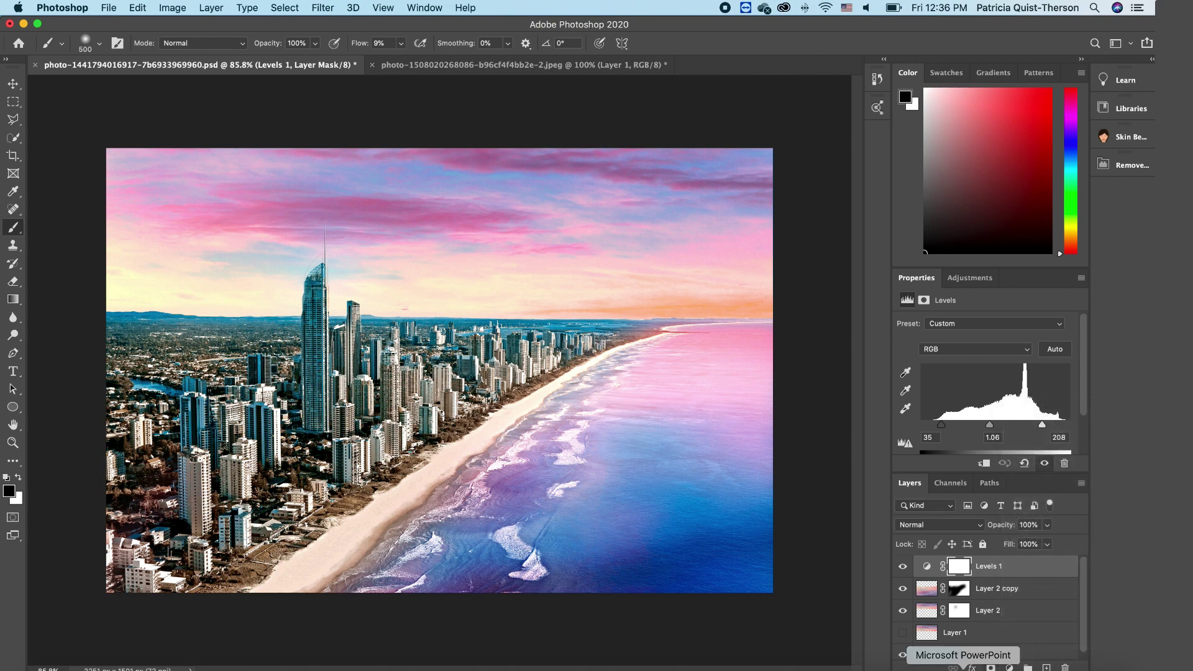
click(1009, 668)
click(1009, 668)
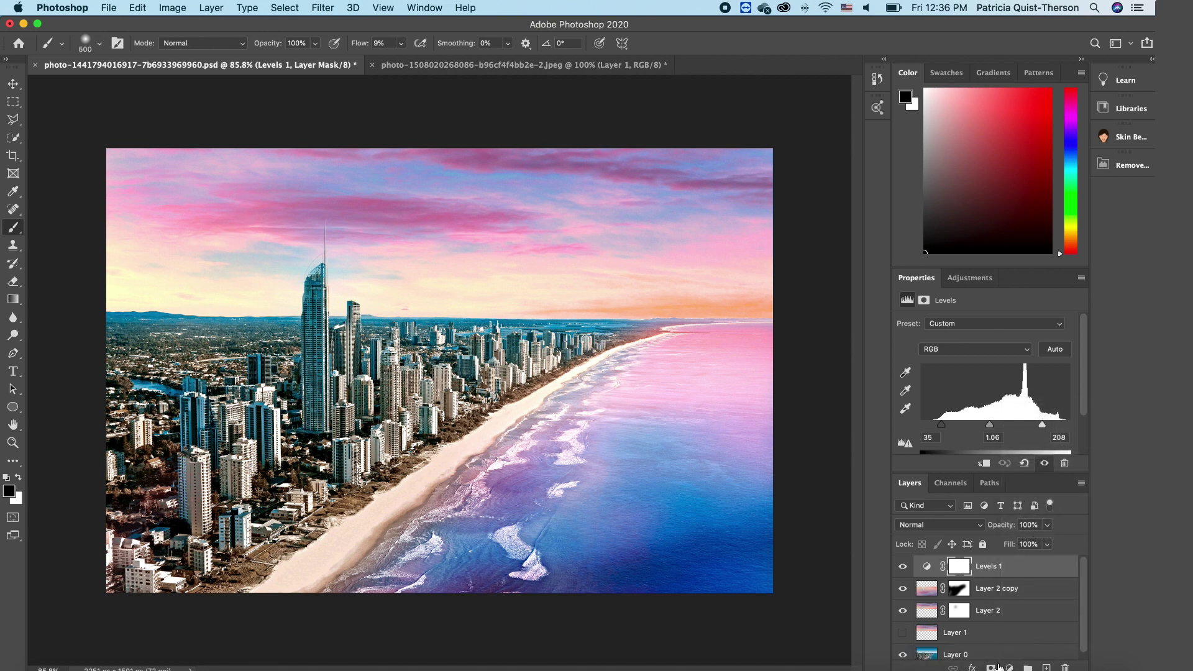
click(1009, 668)
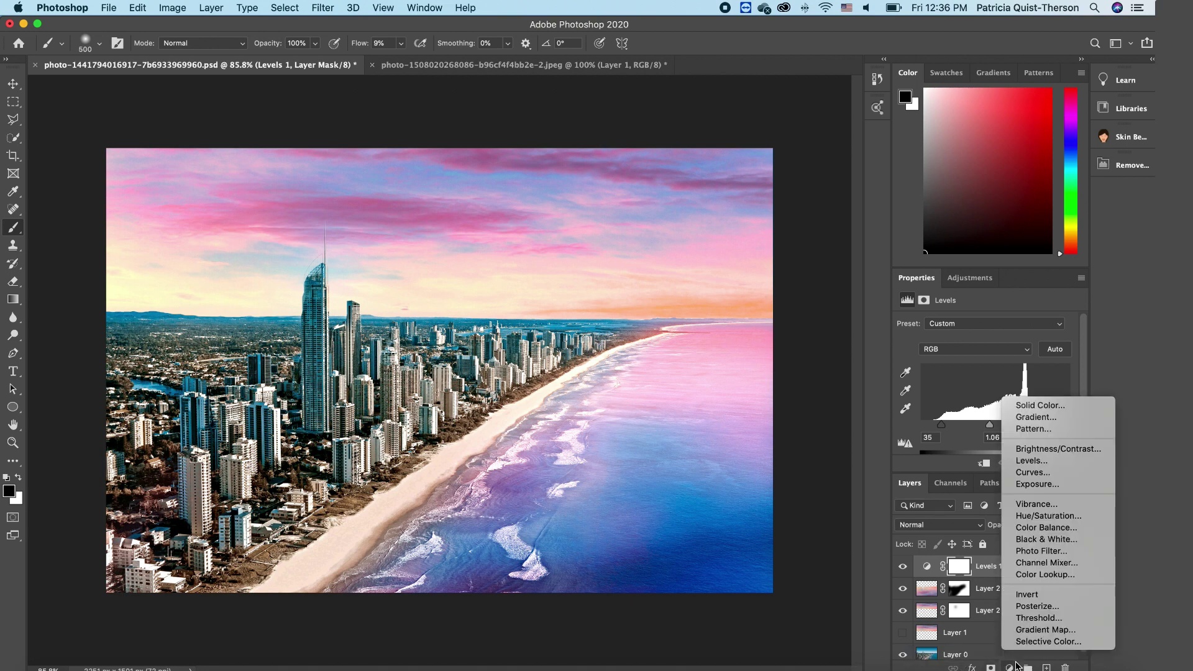
click(1049, 516)
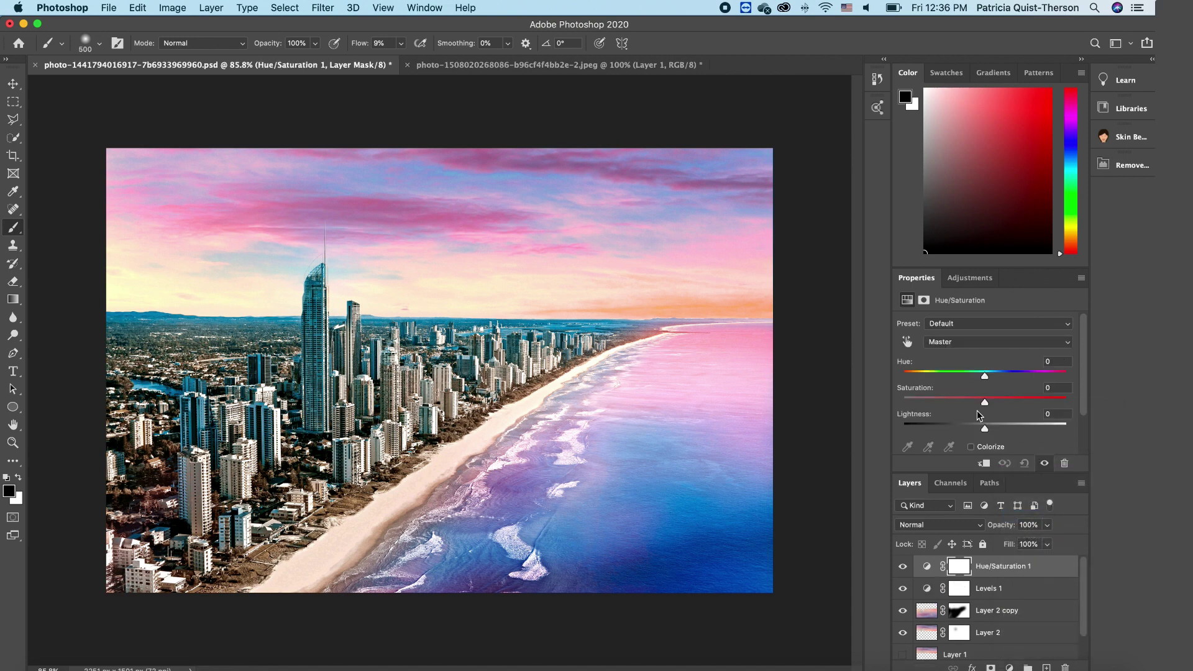
click(984, 375)
mouse_move(983, 375)
mouse_down()
mouse_move(972, 375)
mouse_move(1001, 375)
mouse_move(994, 398)
mouse_move(985, 377)
mouse_move(1001, 403)
mouse_move(980, 405)
mouse_move(1027, 407)
mouse_move(978, 431)
mouse_move(997, 431)
mouse_move(1007, 404)
mouse_move(982, 376)
mouse_up()
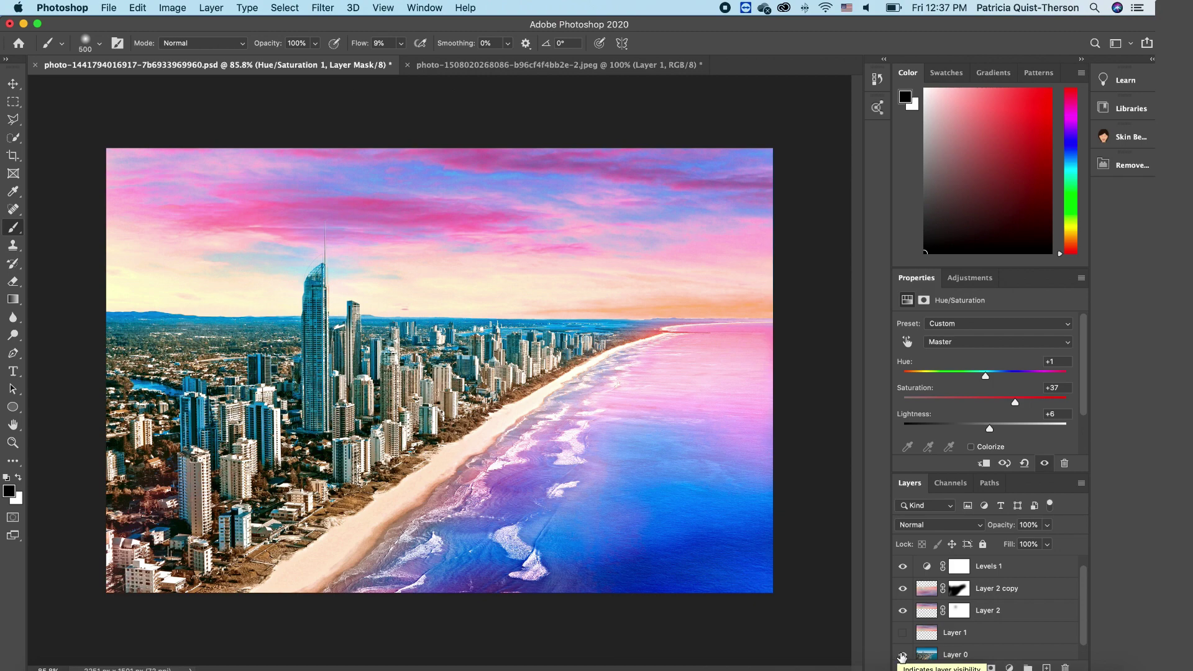
- Compare the composite with the original photo on Layer 0 and stamp all visible layers into a new layer on top
alt+click(901, 656)
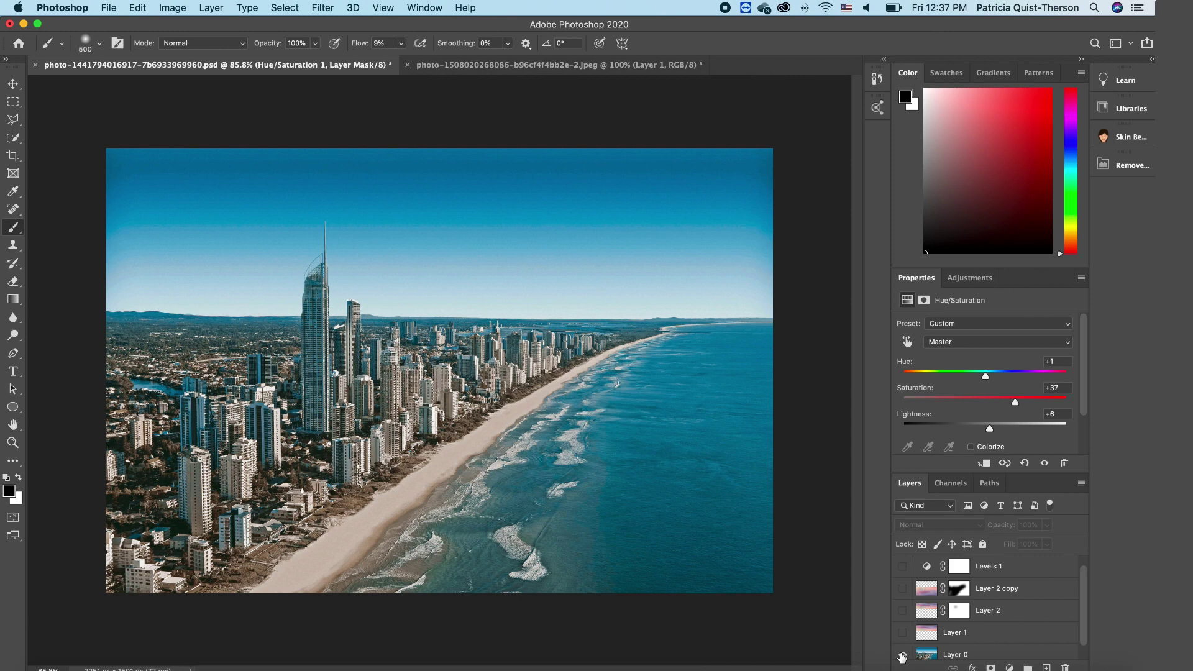
alt+click(901, 656)
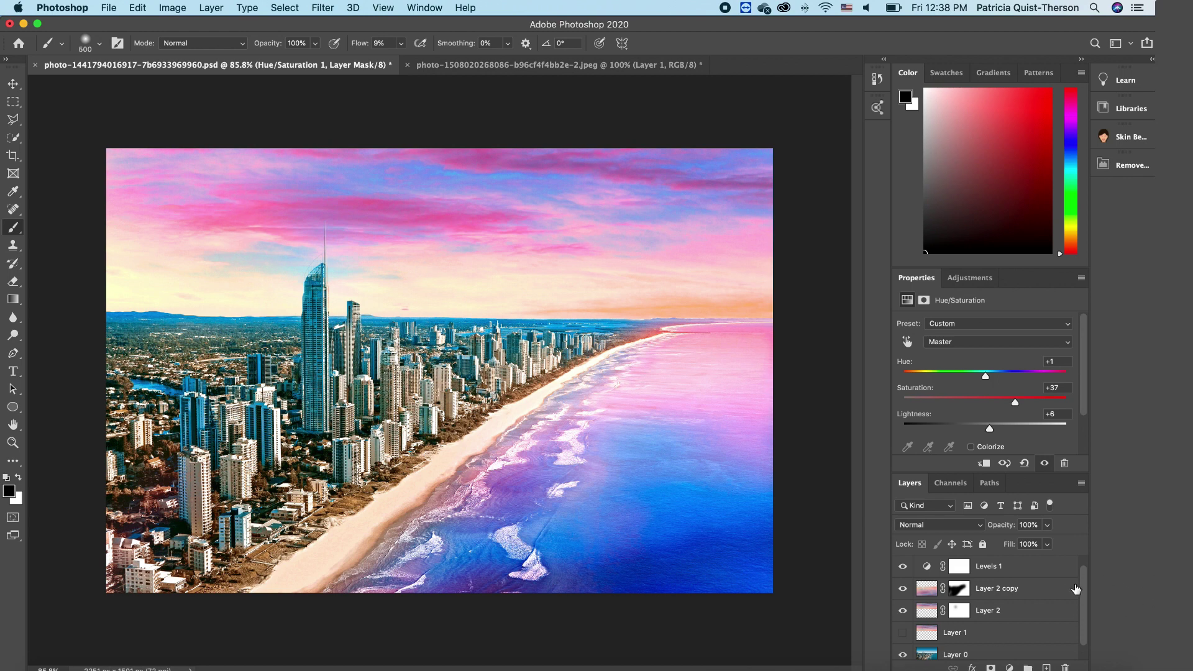
scroll(1083, 578, up, 1)
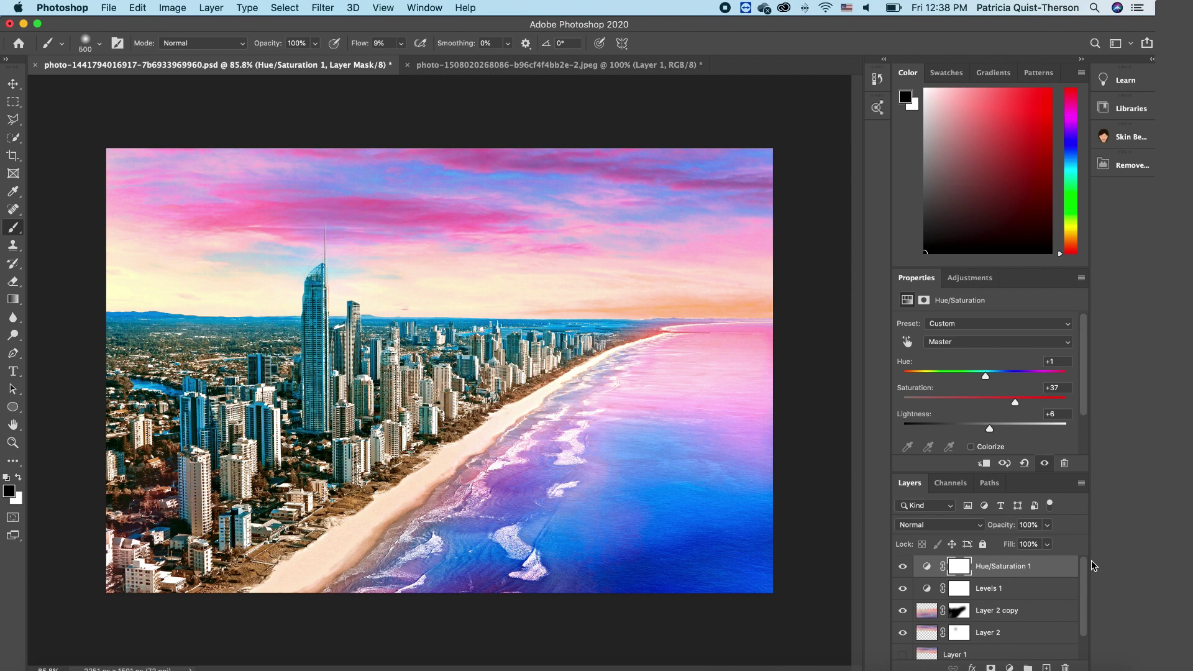
key(alt+shift+super+e)
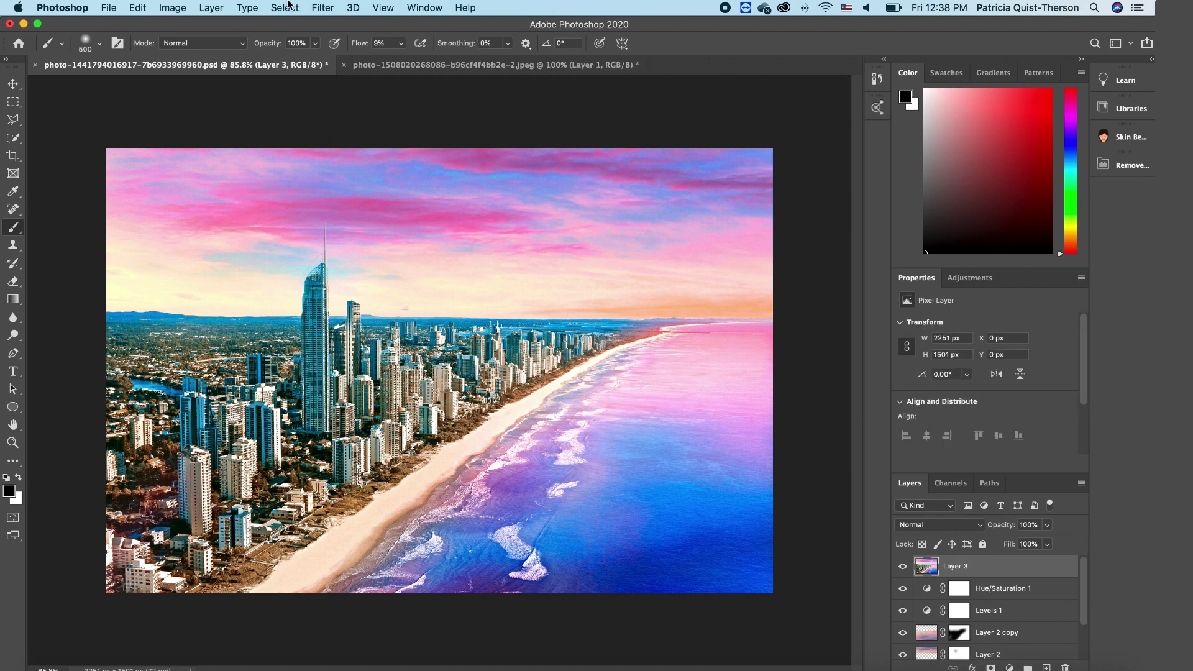
- Open the Camera Raw filter on the merged Layer 3 and set Vibrance to +28 and Saturation to -8
click(324, 10)
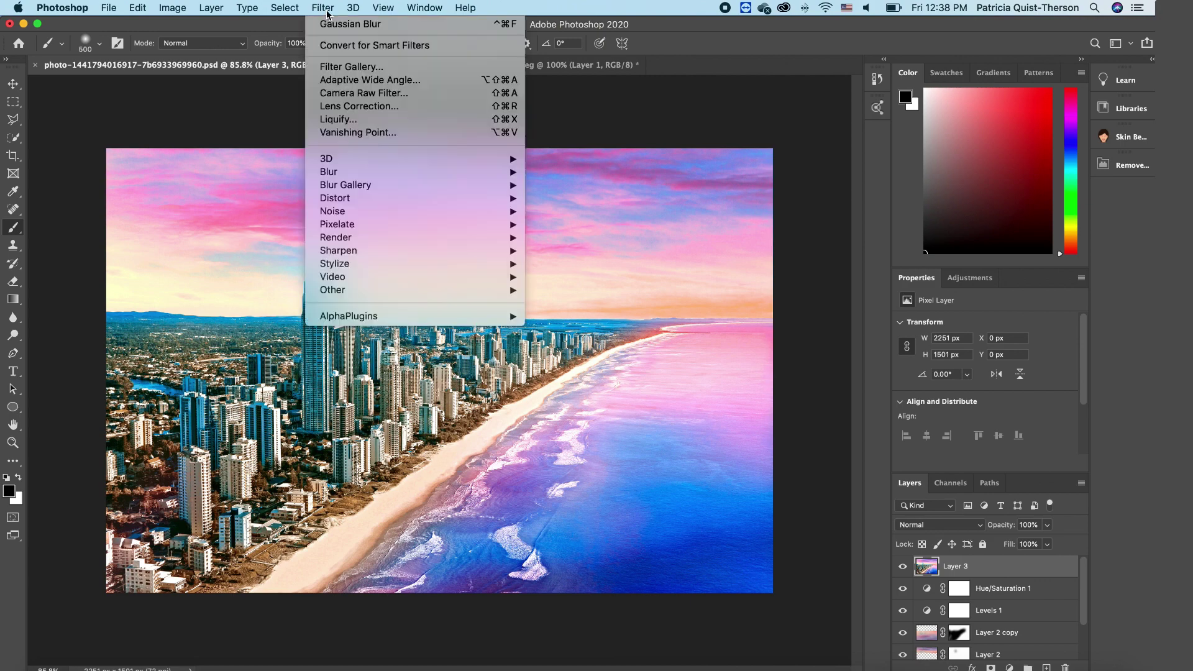
click(366, 93)
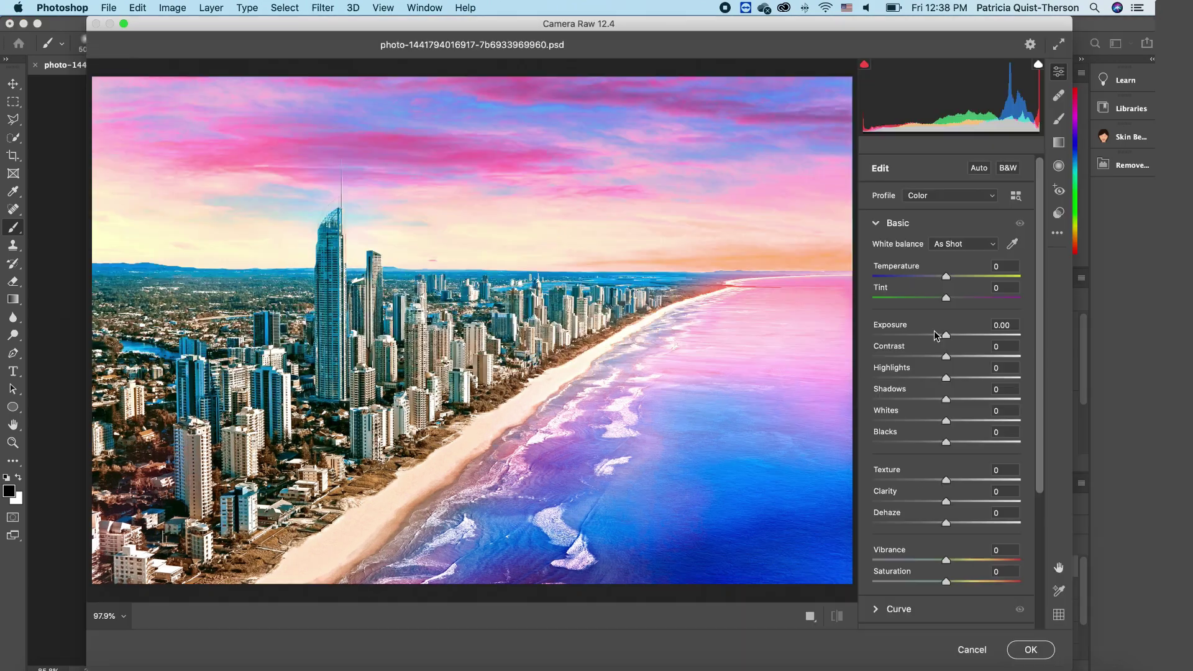
mouse_move(946, 561)
mouse_down()
mouse_move(969, 562)
mouse_move(943, 579)
mouse_up()
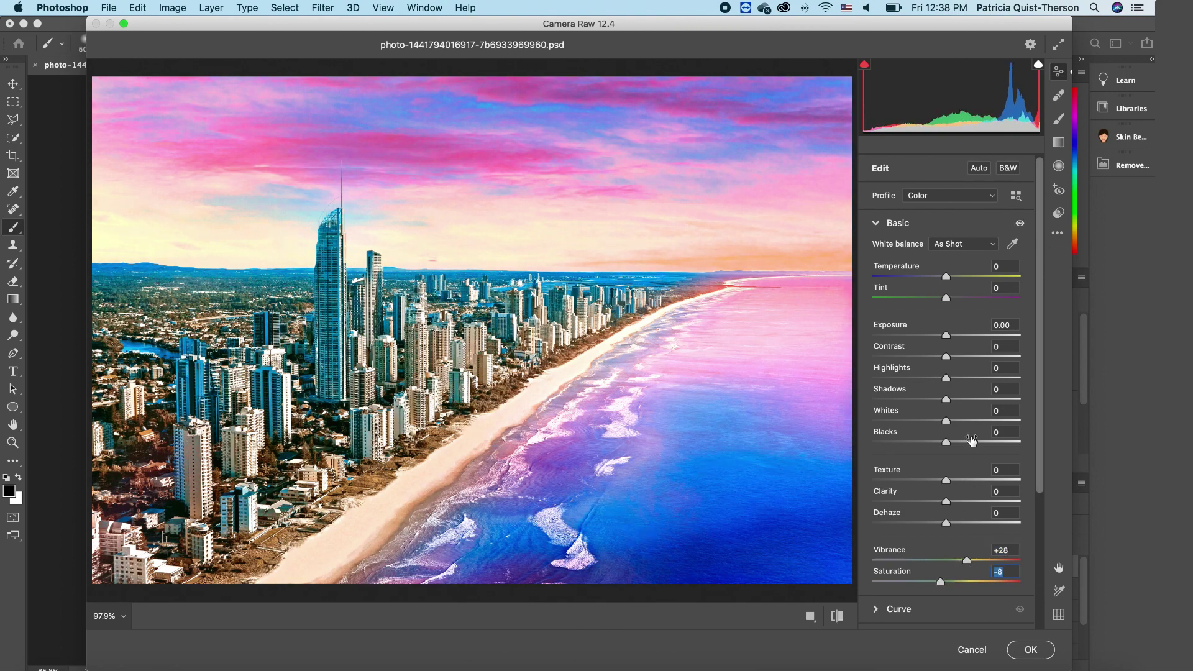
- Set Exposure to -0.15, Contrast to +33, Shadows to -25, Whites to -33 and Blacks to +18, and apply the Camera Raw filter
mouse_move(946, 357)
mouse_down()
mouse_move(982, 363)
mouse_move(917, 366)
mouse_move(971, 365)
mouse_move(944, 338)
mouse_up()
click(946, 377)
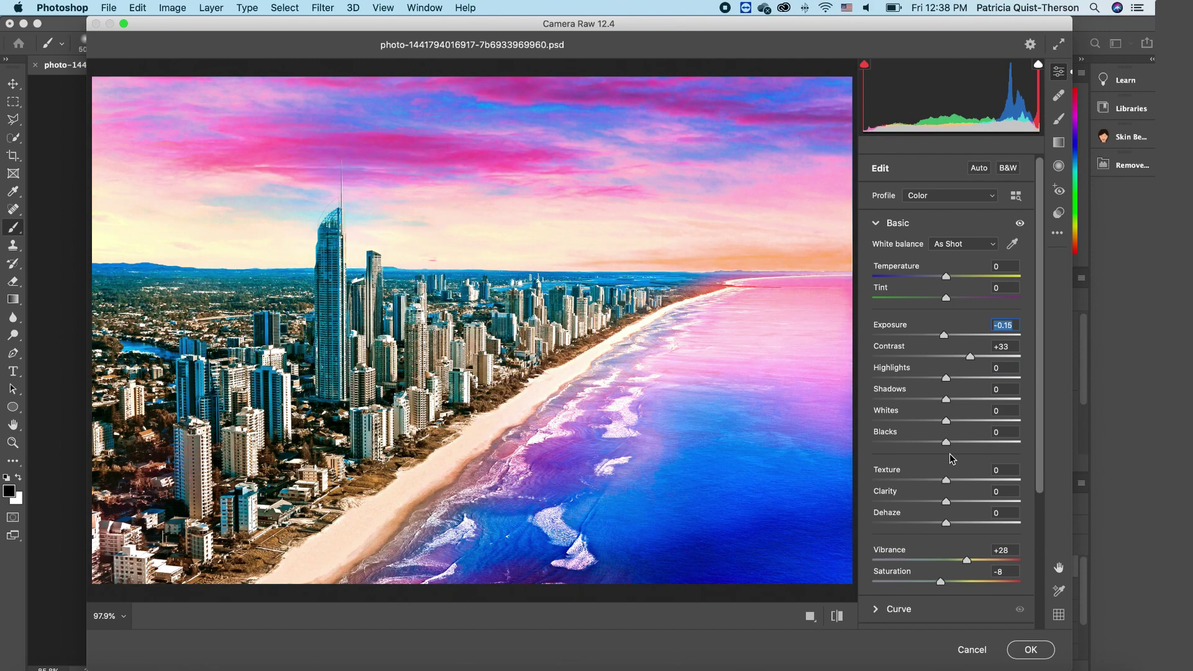
drag(953, 408, 962, 447)
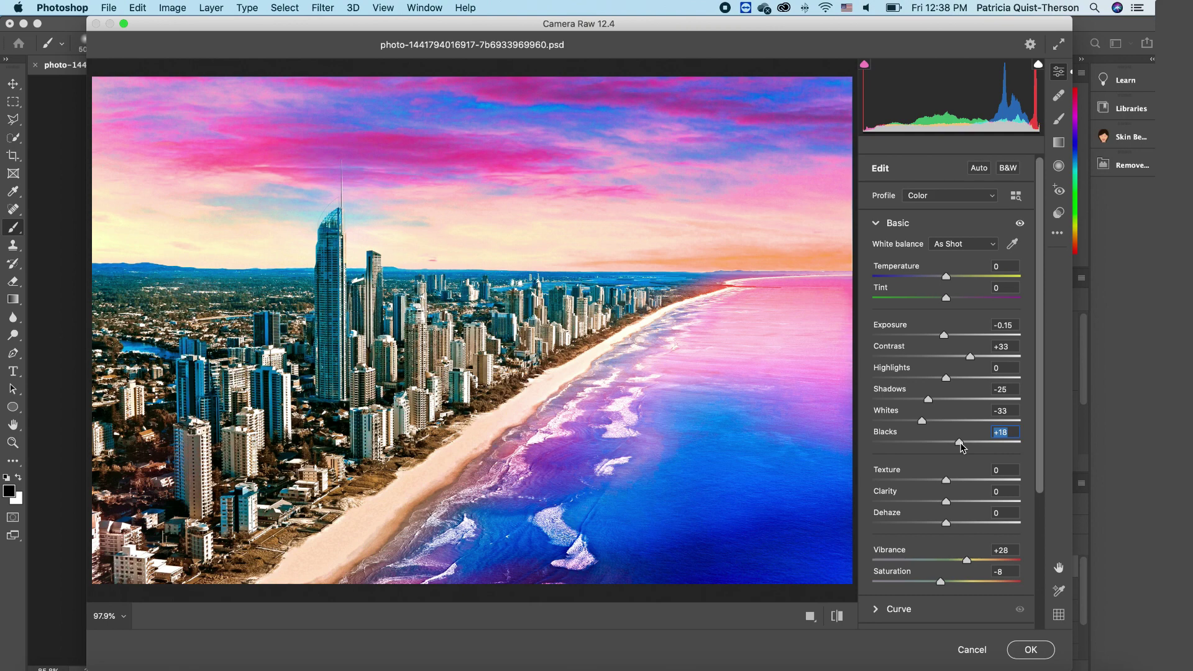
click(1031, 652)
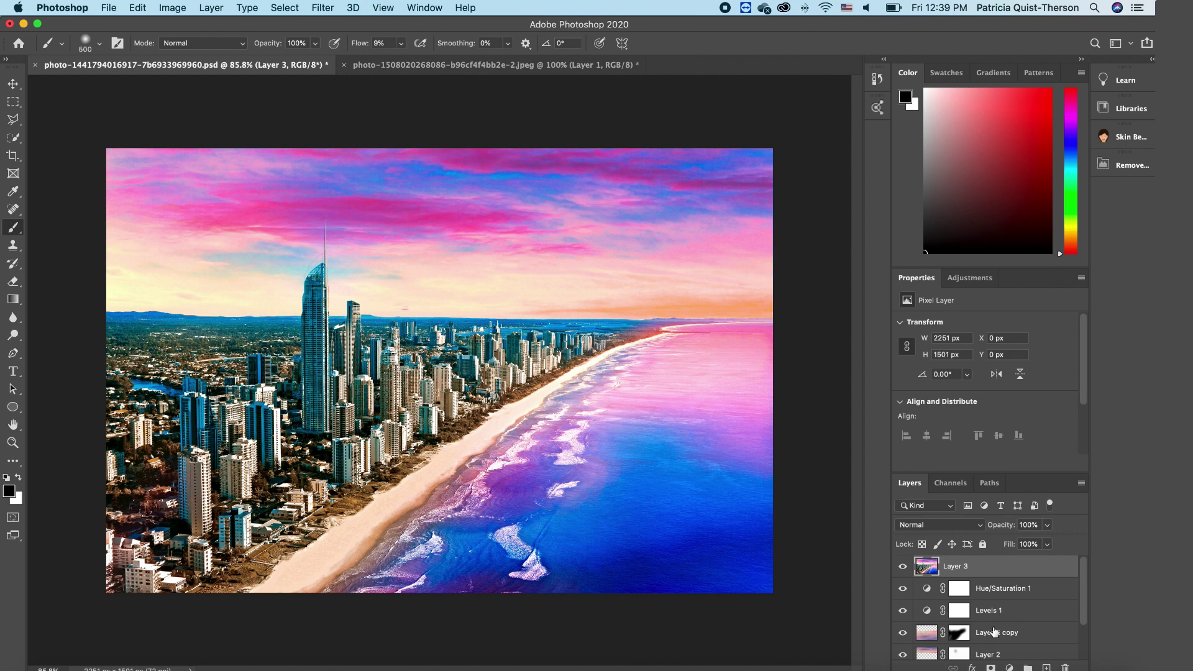
- Show only Layer 0 to compare the original photo with the finished edit
scroll(996, 621, down, 2)
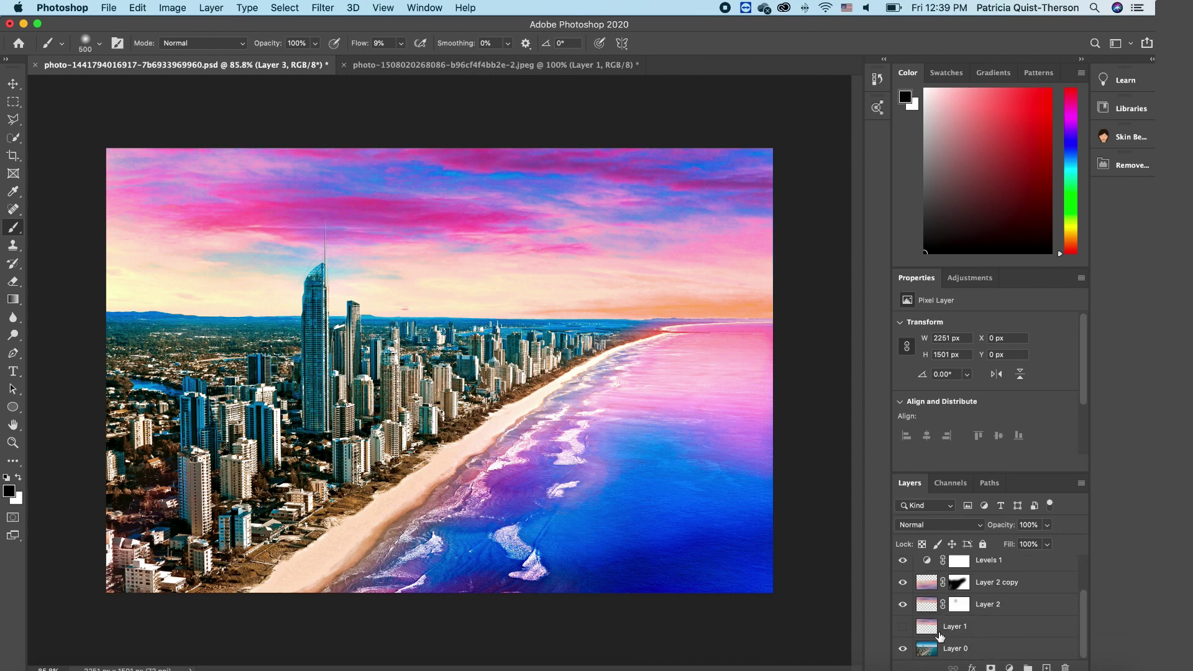
alt+click(903, 651)
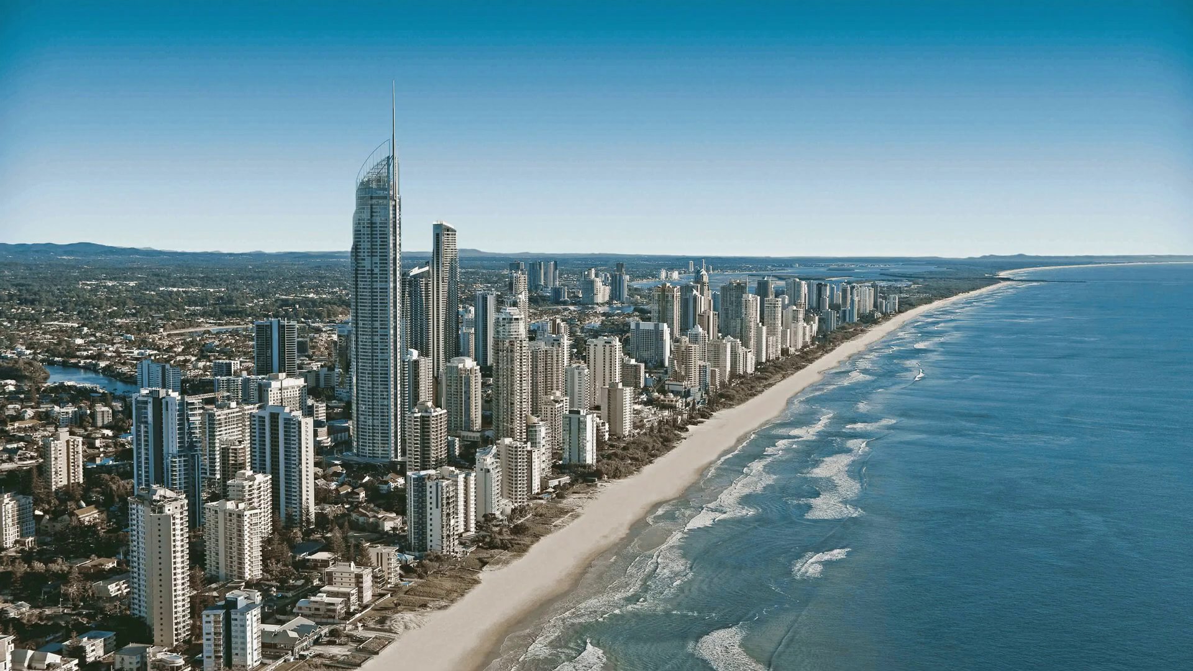